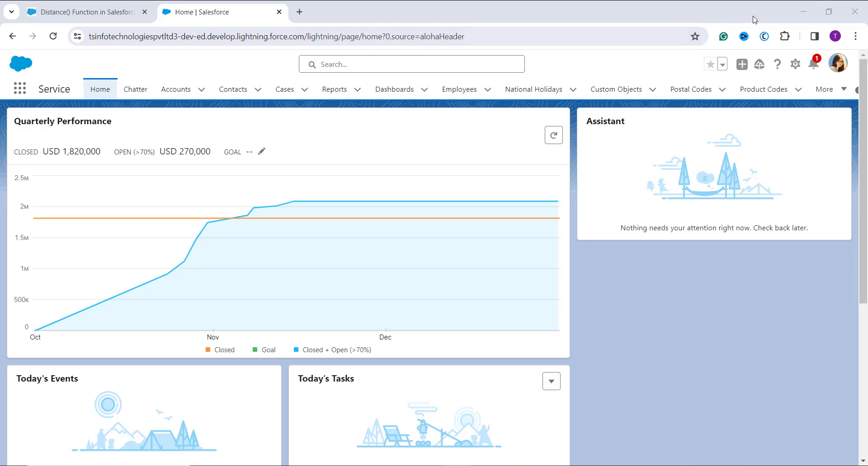
Open the fields and relationships of the Order object in Setup's Object Manager, searching for "order" to find it
click(796, 65)
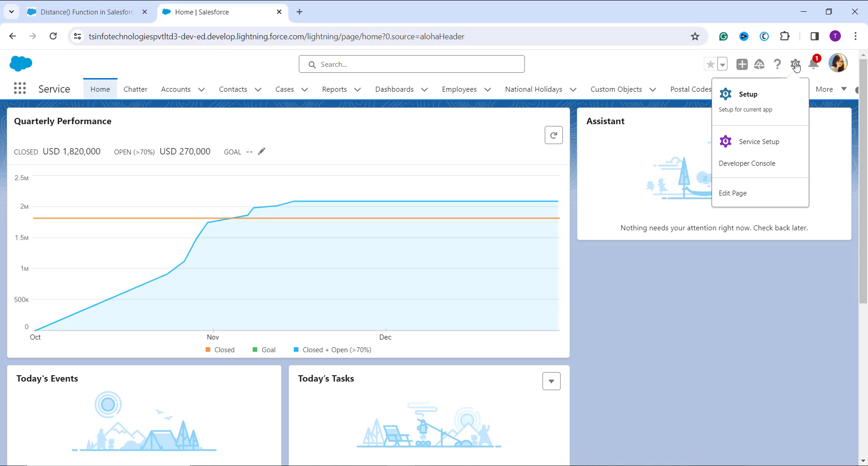
click(777, 106)
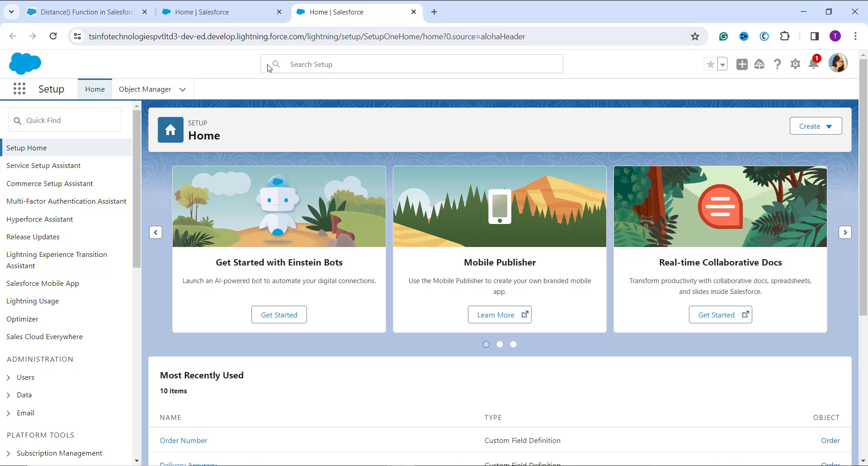
click(164, 94)
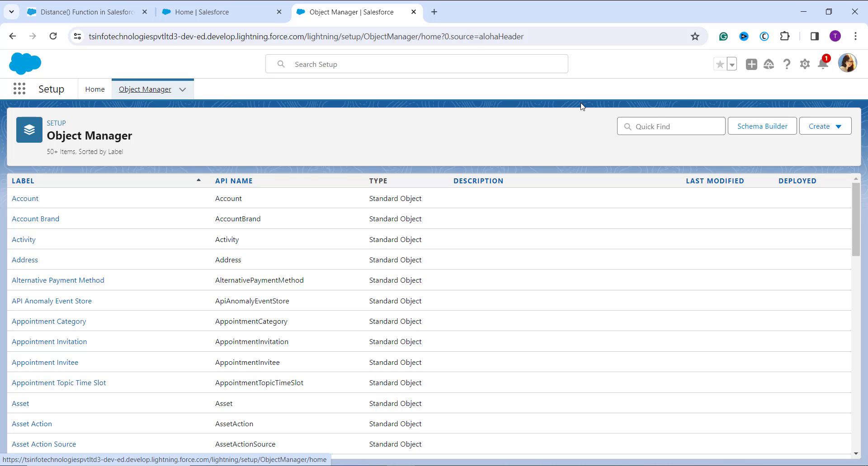
click(653, 127)
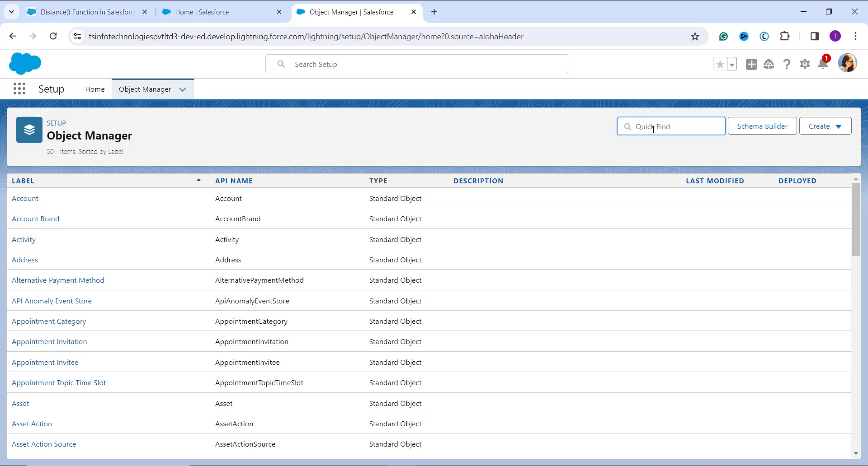
text(order)
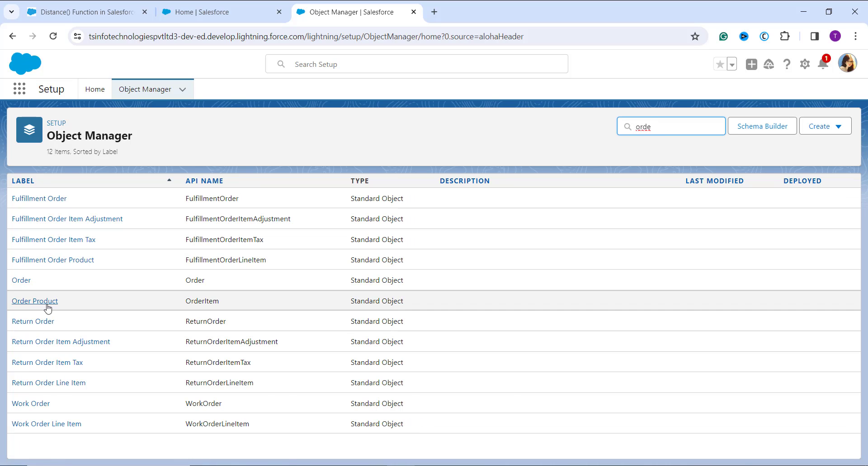
click(20, 285)
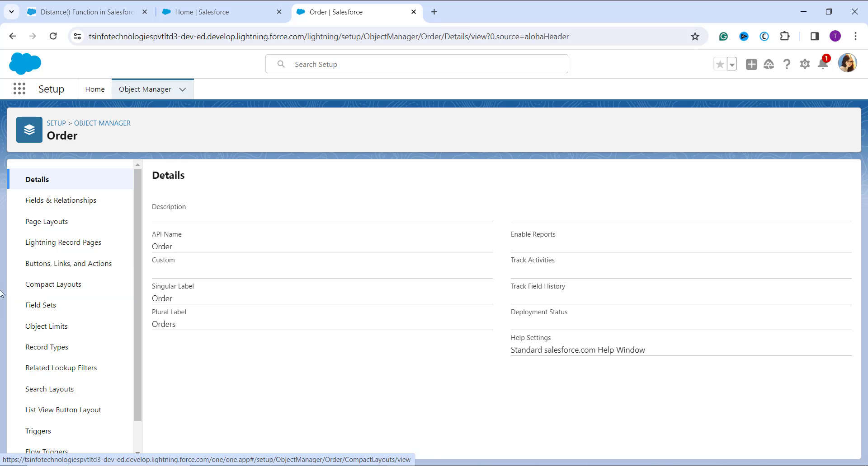
click(62, 203)
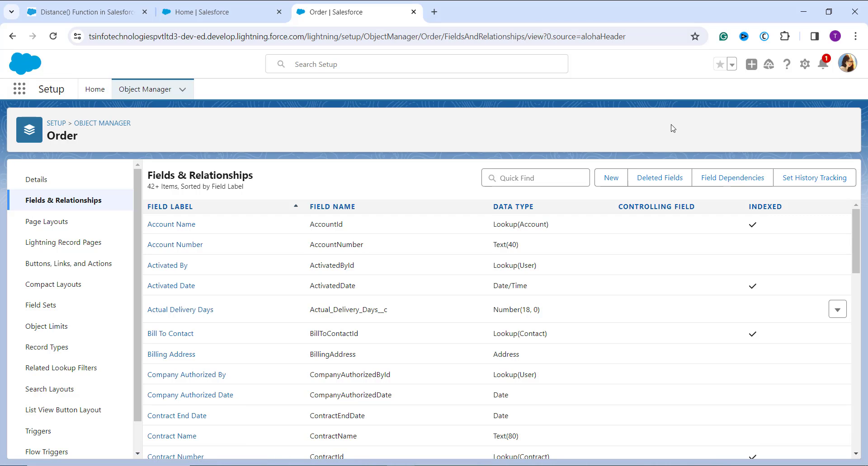
Start a new custom field on the Order object with Formula as its data type
click(605, 180)
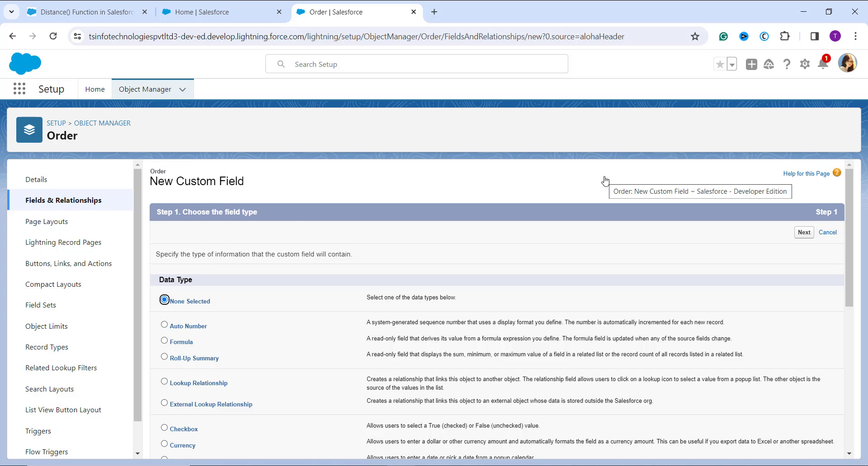
click(178, 343)
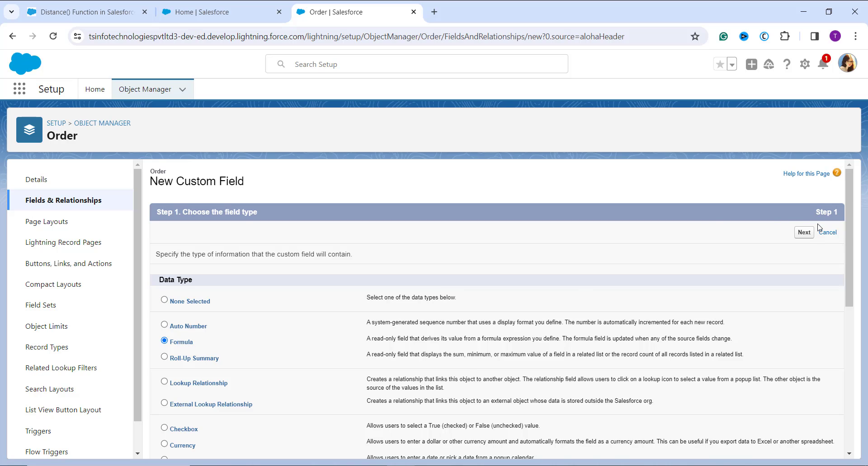
click(804, 233)
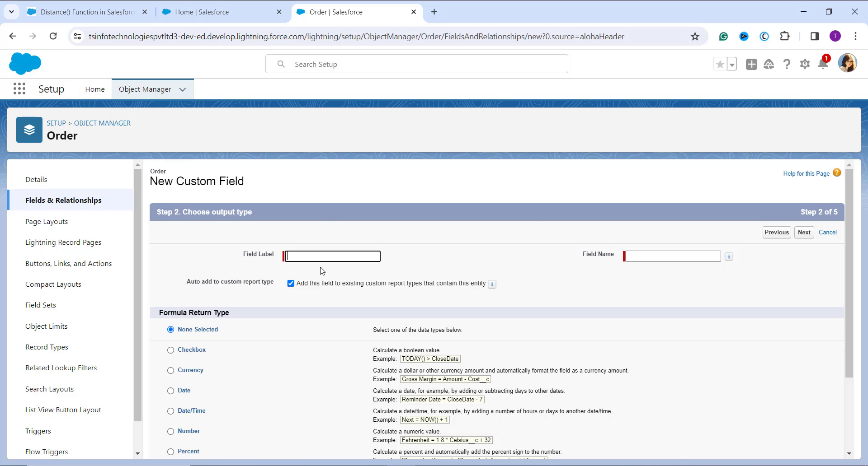
Label the field "Store Locators", choose Number as the formula return type, and proceed to the formula entry
text(Store)
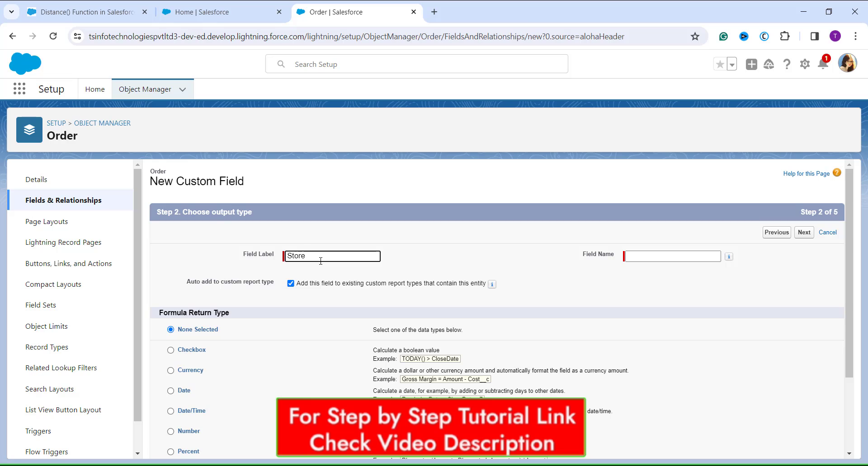
text( Locators)
click(693, 286)
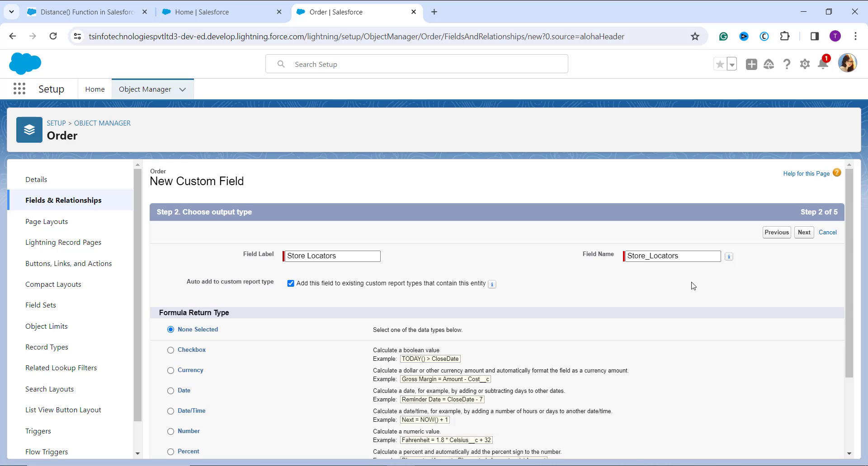
scroll(693, 286, down, 2)
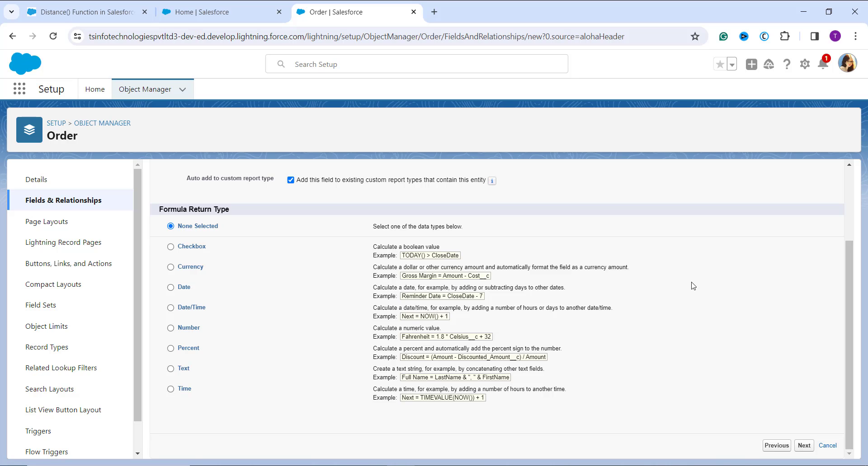
click(175, 330)
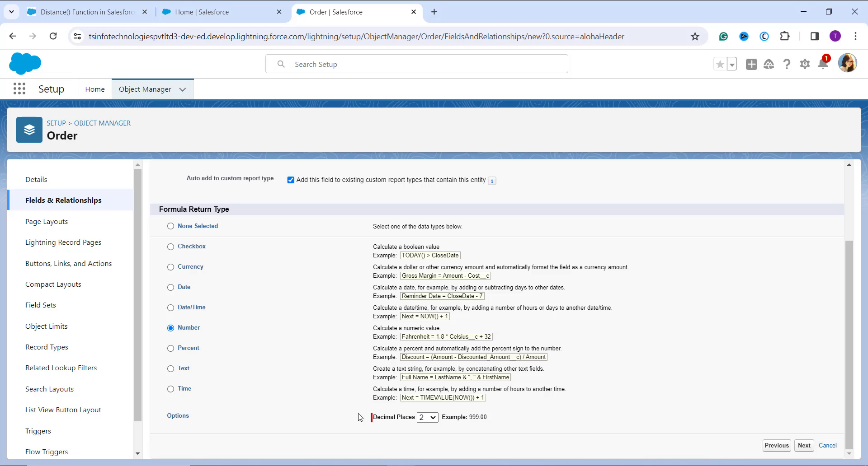
click(803, 446)
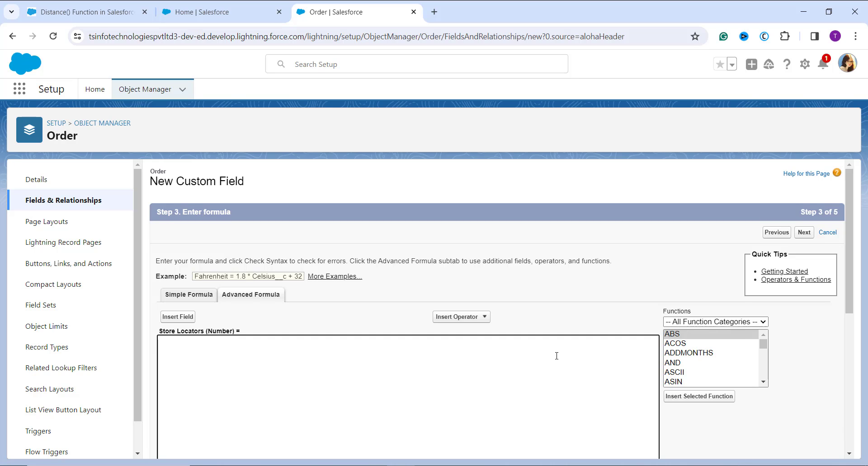
Enter the formula DISTANCE(Store_Location__c, Wearhouse_Location__c, 'km') and check its syntax
scroll(556, 356, down, 2)
text(DISTANCE(Store_Location__c, Wearhouse_Location__c, 'km'))
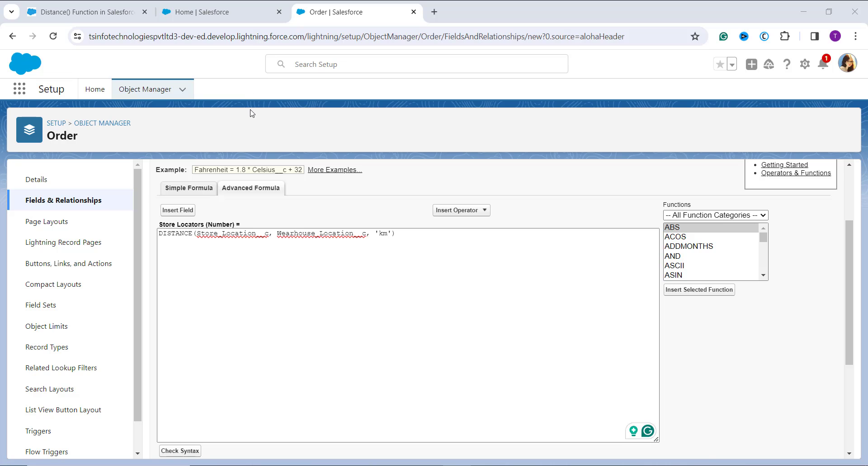
scroll(303, 230, down, 1)
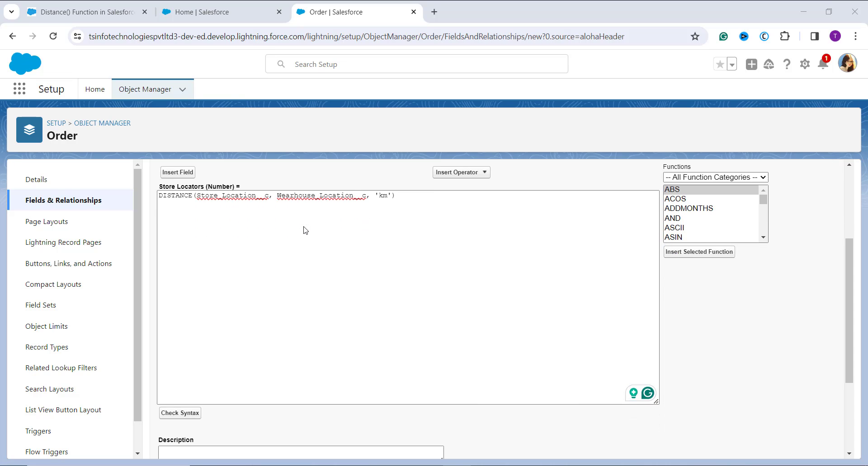
click(189, 418)
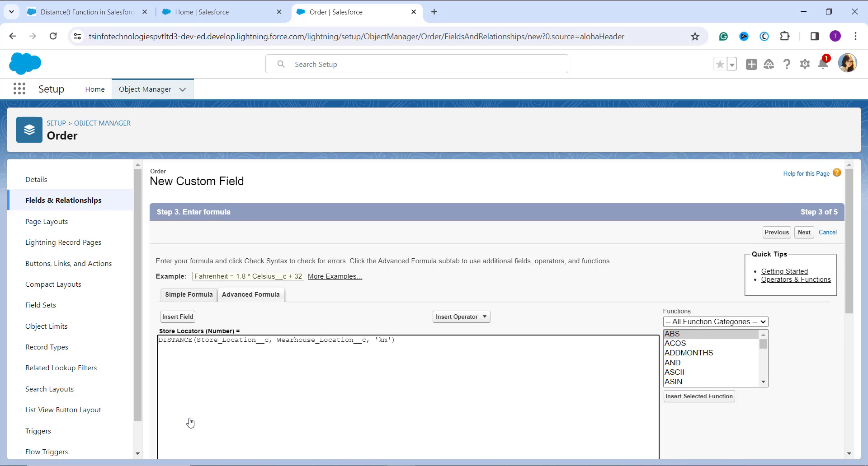
scroll(190, 423, down, 4)
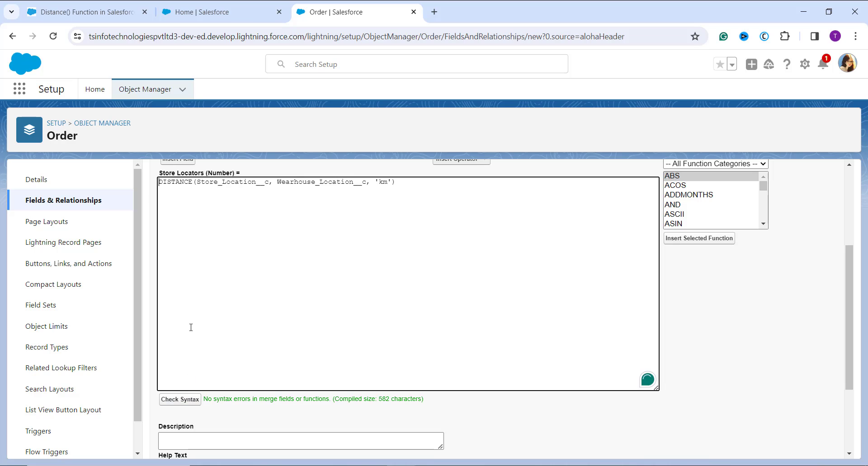
Look up the DISTANCE function's description in the Math function category
scroll(190, 327, up, 2)
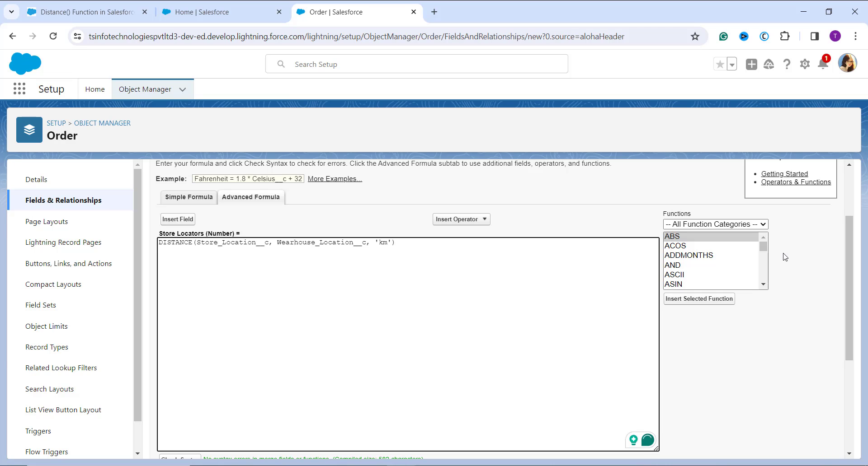
click(763, 224)
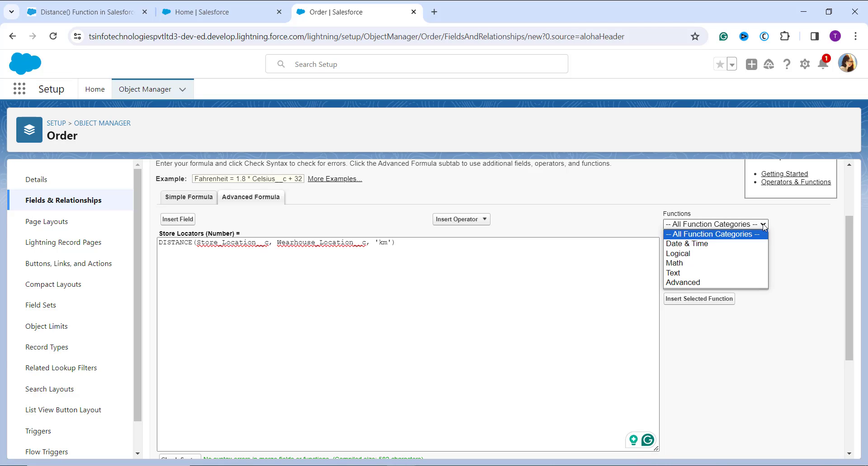
click(721, 265)
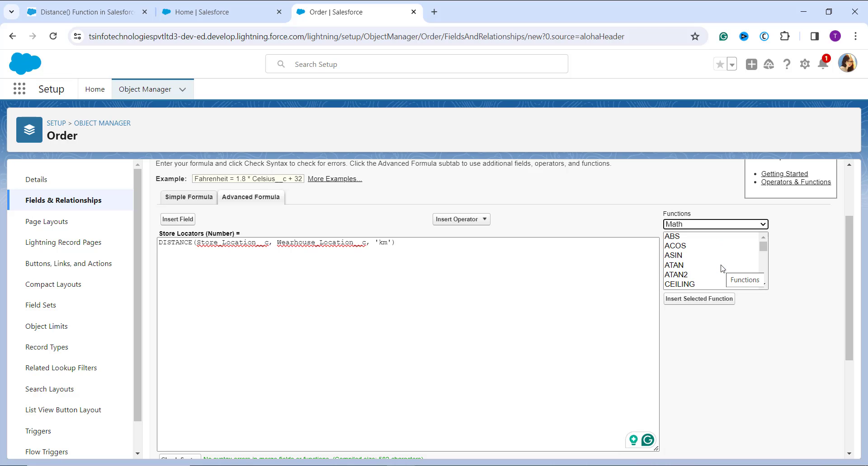
scroll(721, 268, down, 2)
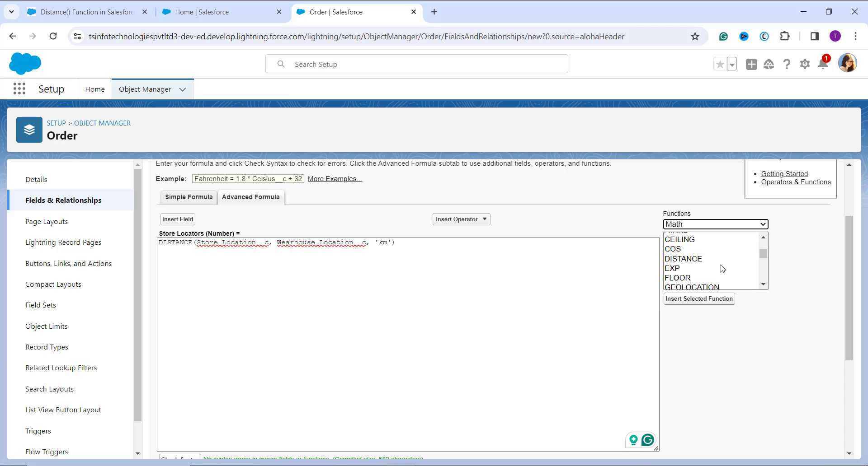
click(706, 259)
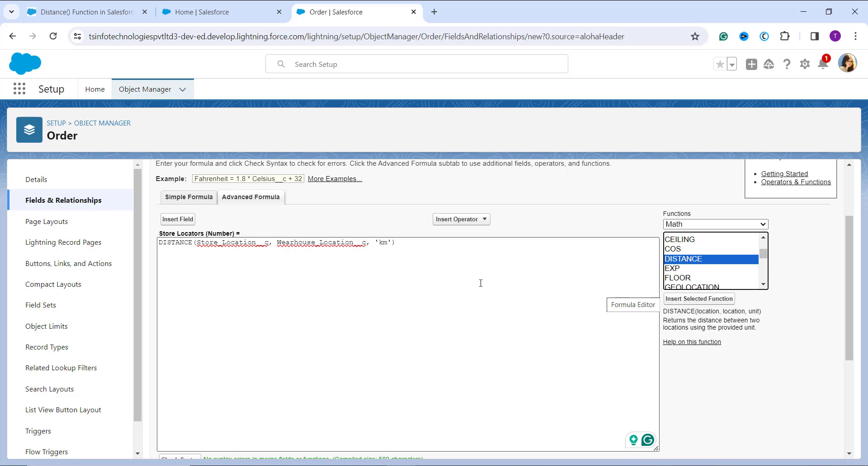
Inspect the Order object's Store Location and Store Location (Latitude) entries among the insertable fields, and close the dialog without inserting any
click(182, 221)
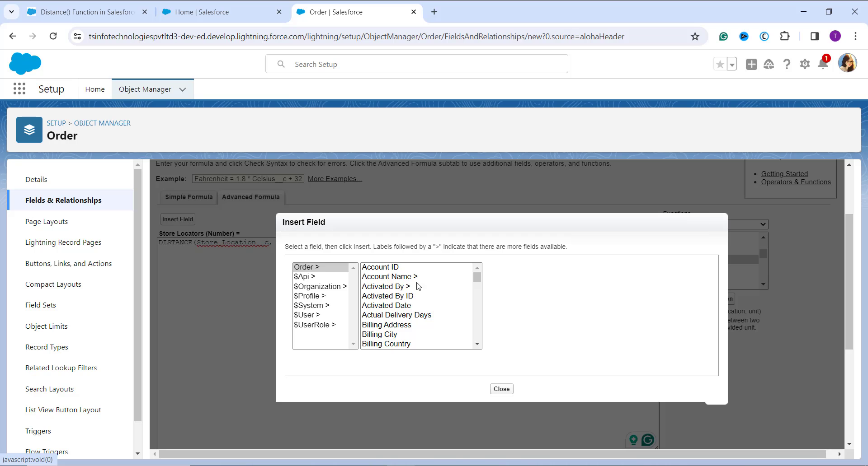
scroll(421, 287, down, 3)
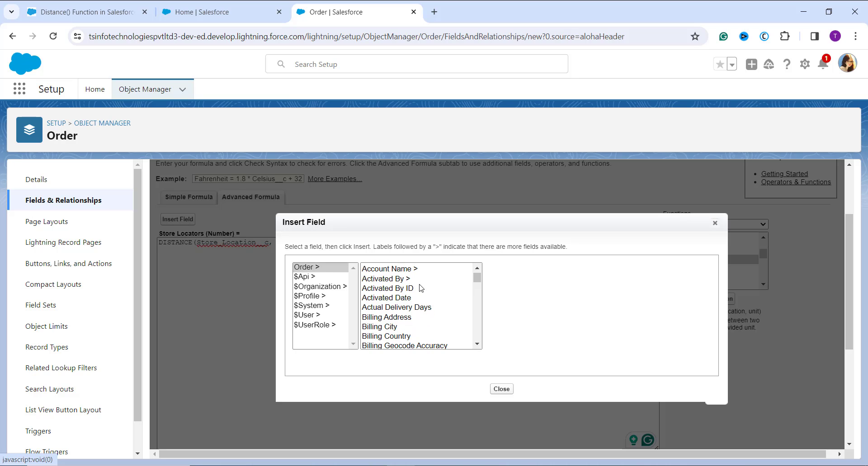
scroll(420, 288, down, 1)
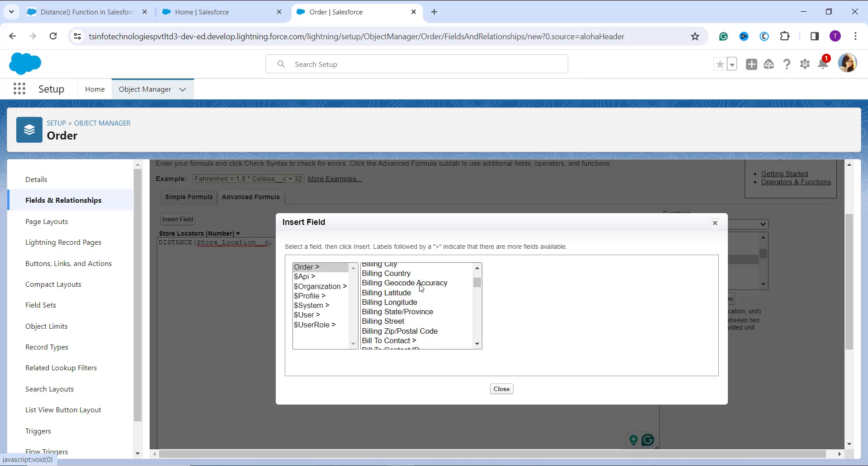
scroll(420, 288, down, 12)
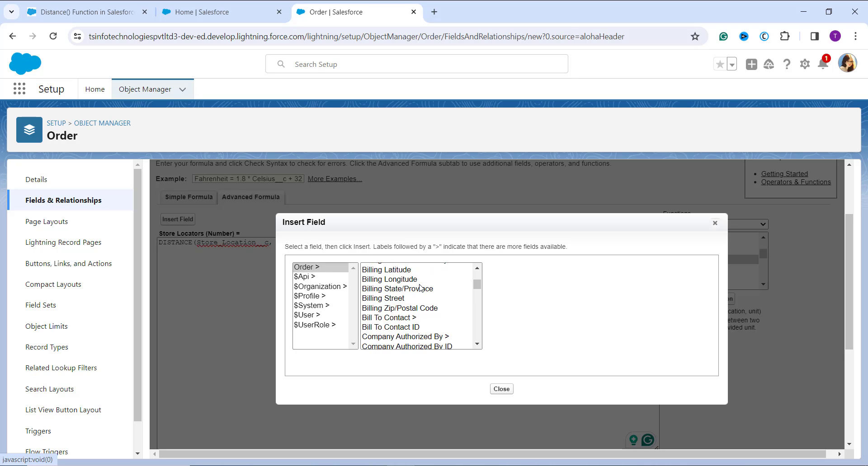
scroll(420, 288, down, 5)
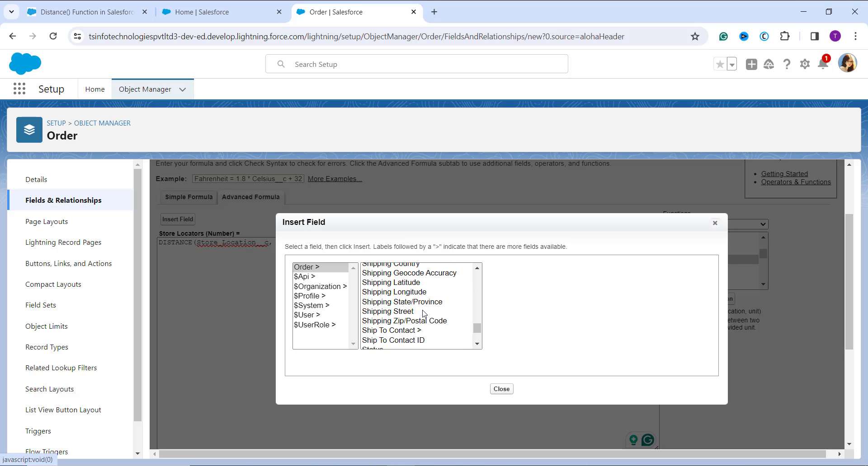
scroll(424, 312, down, 3)
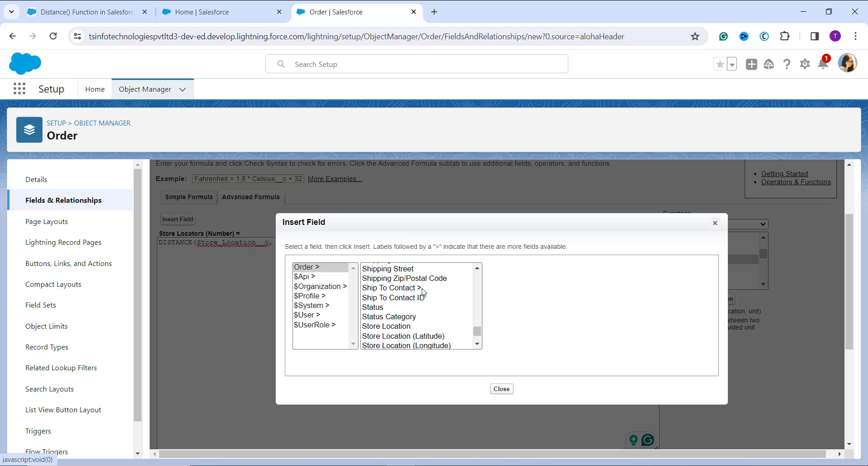
click(413, 288)
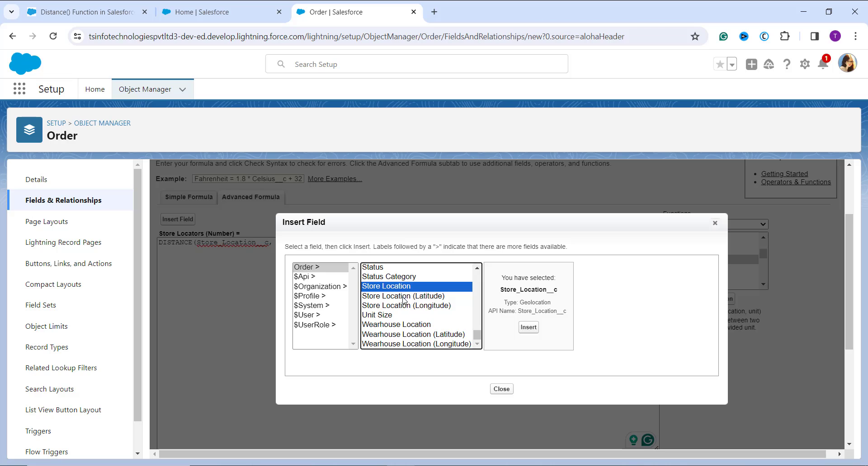
click(404, 297)
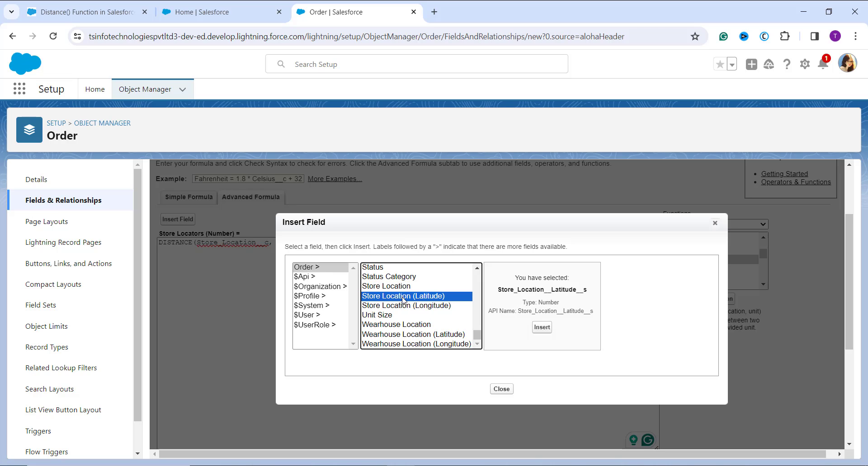
click(400, 290)
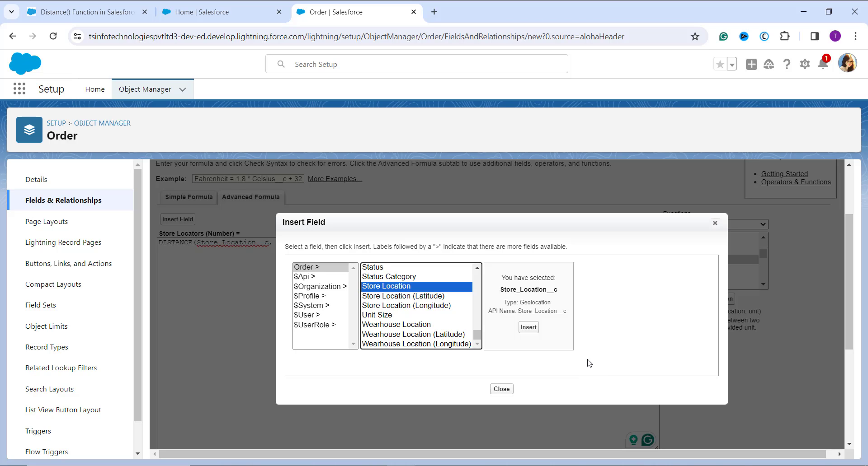
click(715, 225)
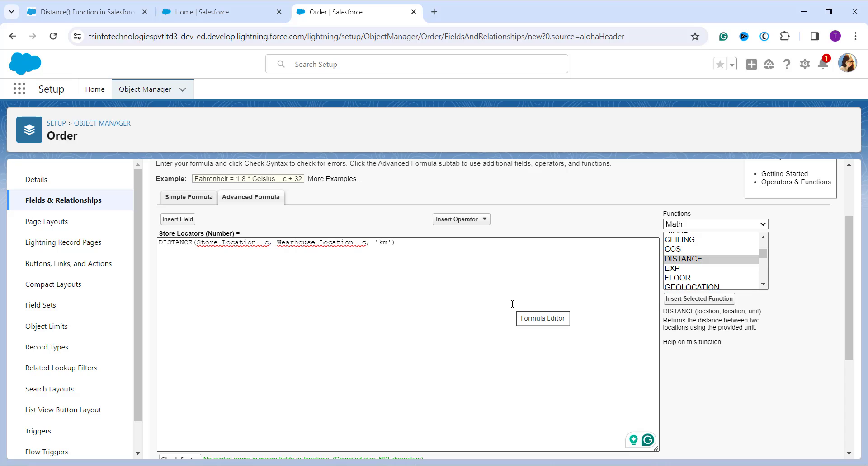
Review the available formula operators and the field's description, help text and blank-field handling options
click(480, 222)
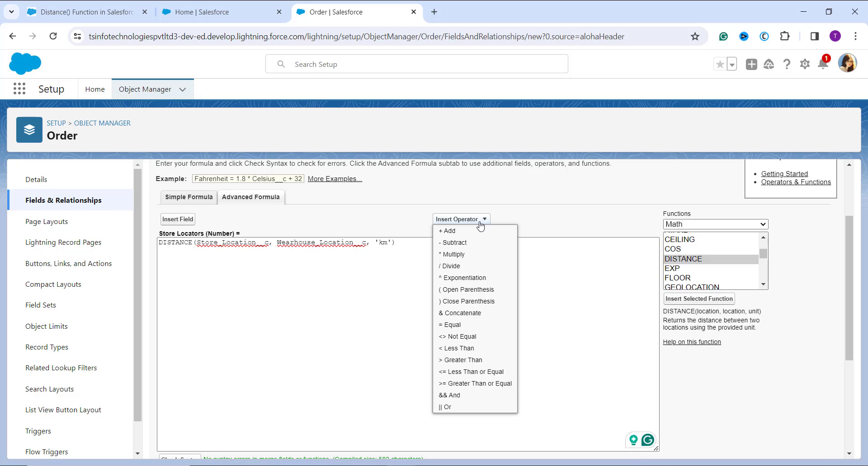
click(319, 319)
scroll(319, 319, down, 4)
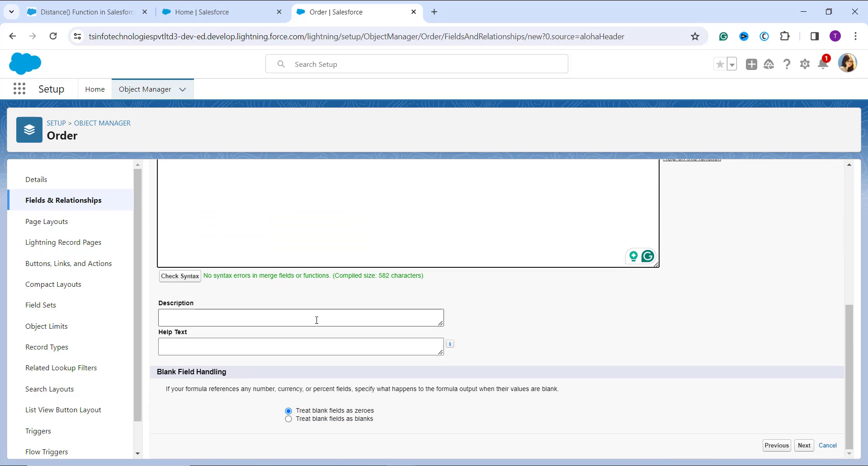
click(266, 335)
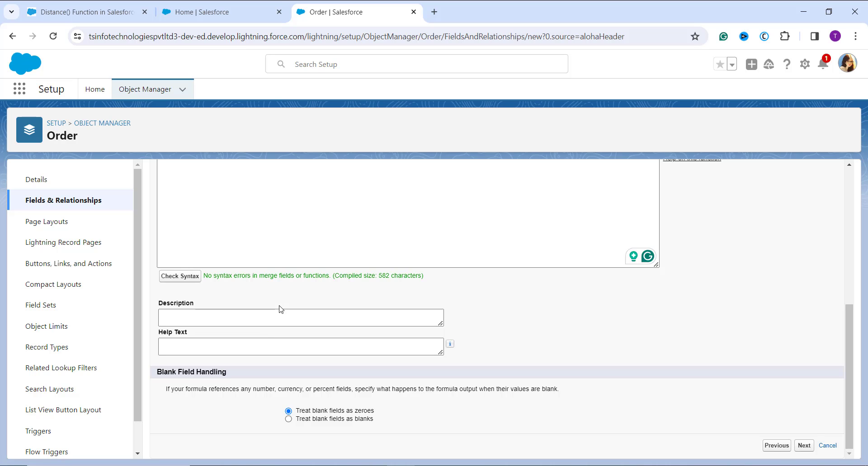
scroll(286, 301, up, 5)
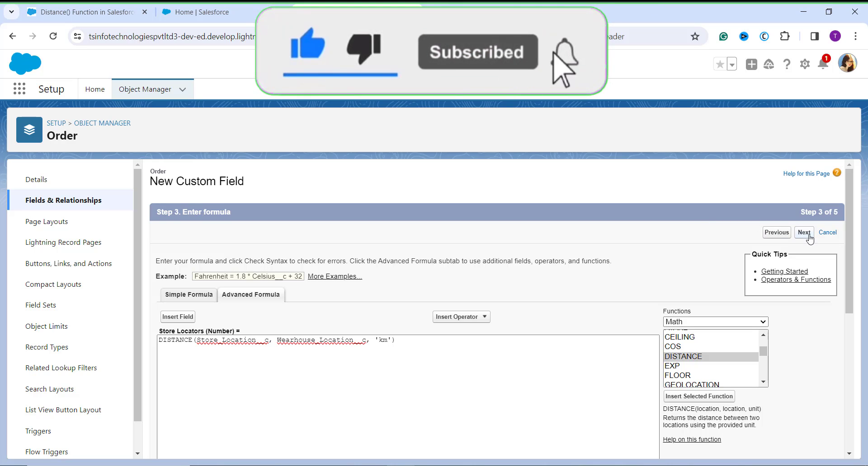
Accept the default field-level security and the Order Layout assignment, and save the Store Locators field
click(807, 236)
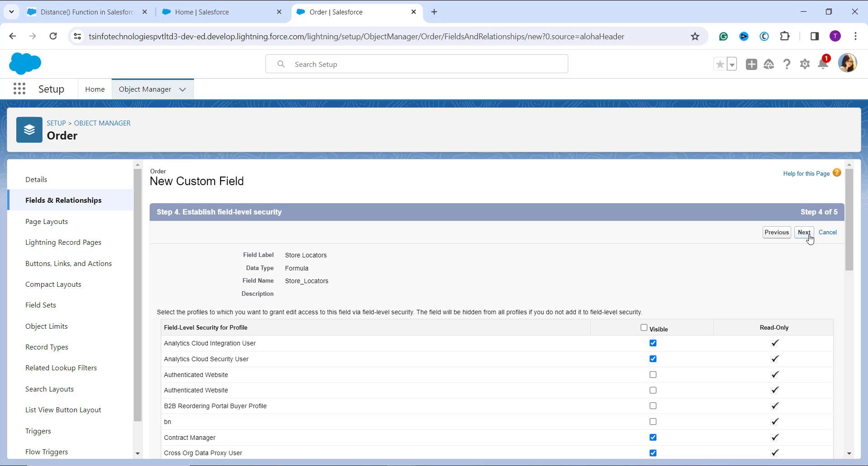
click(806, 234)
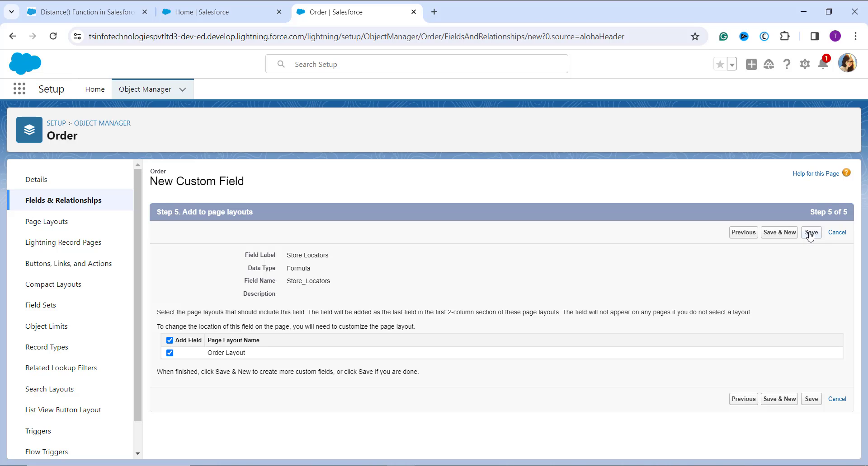
click(810, 234)
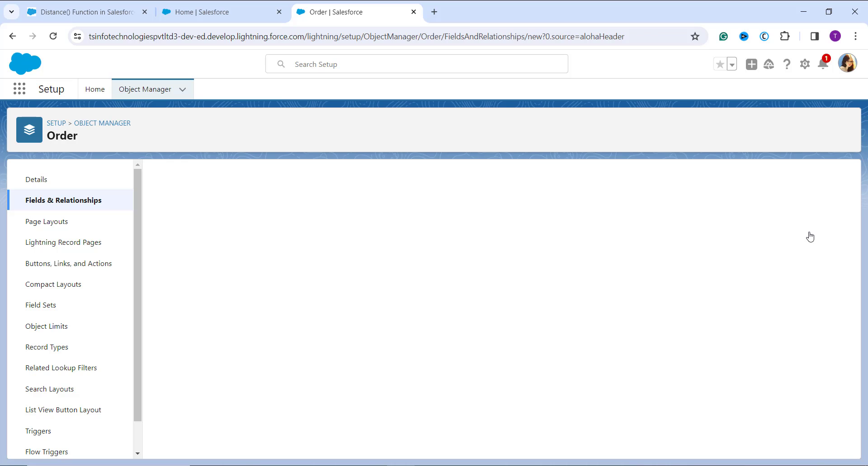
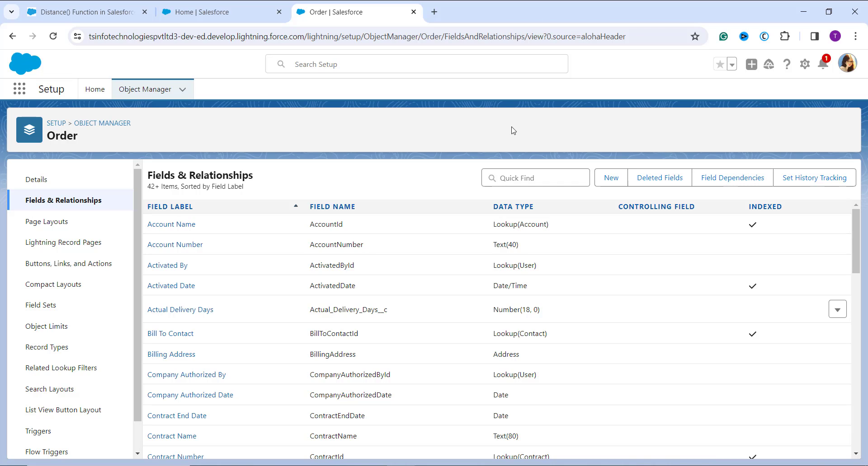
Search the available apps and items for "ord" and open the Orders list
click(19, 90)
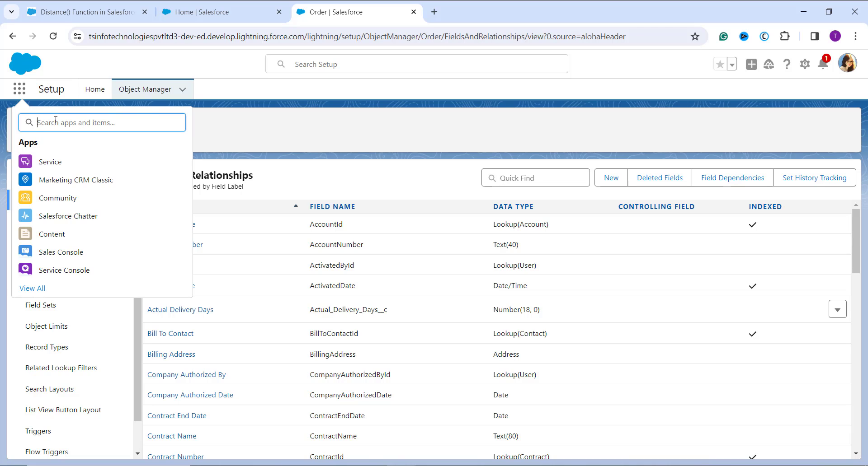
text(ordr)
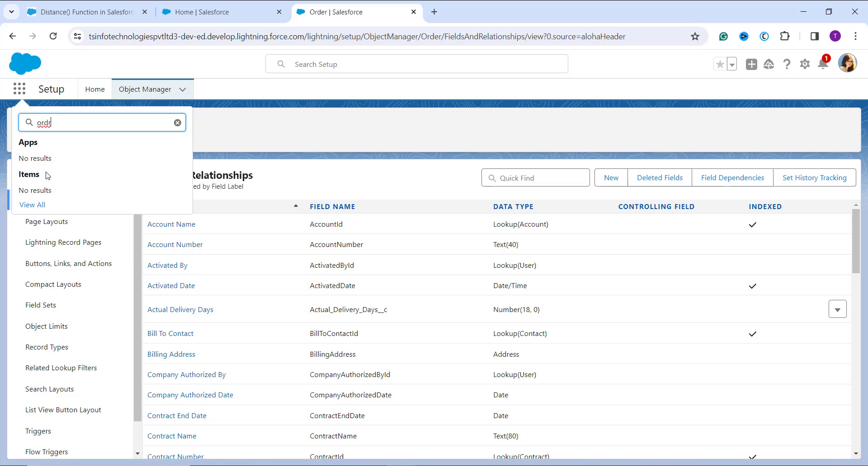
key(BackSpace)
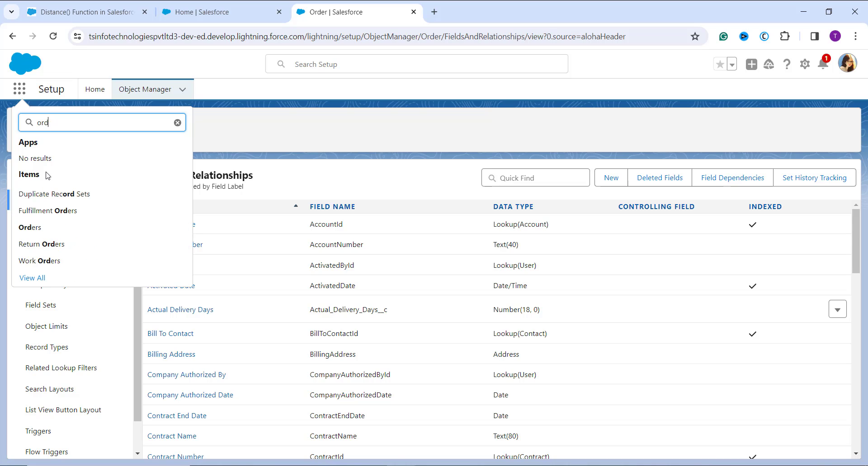
click(38, 231)
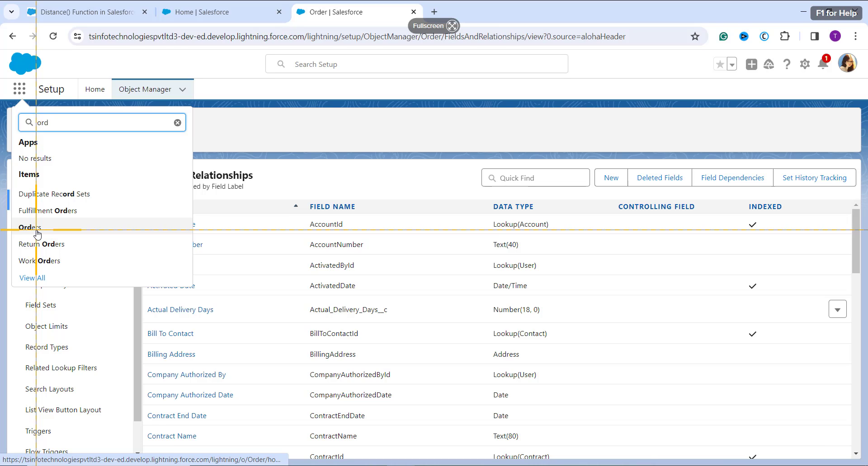
click(30, 227)
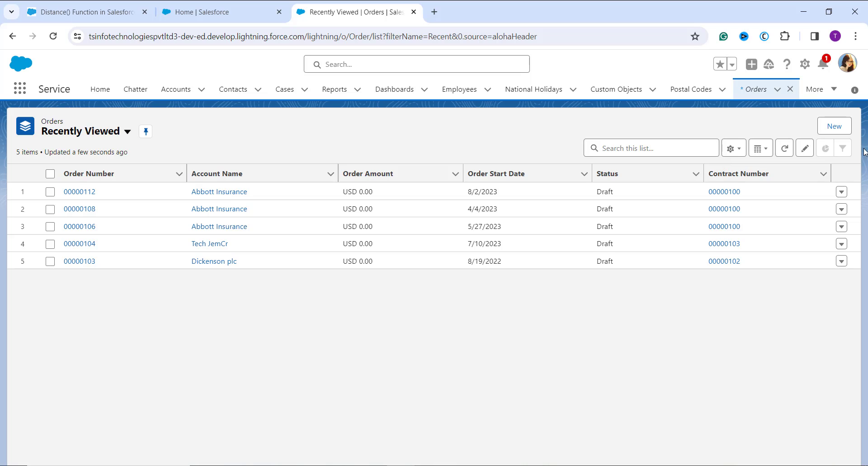
Try to edit the first order in the Recently Viewed list, and dismiss the dialog
click(841, 193)
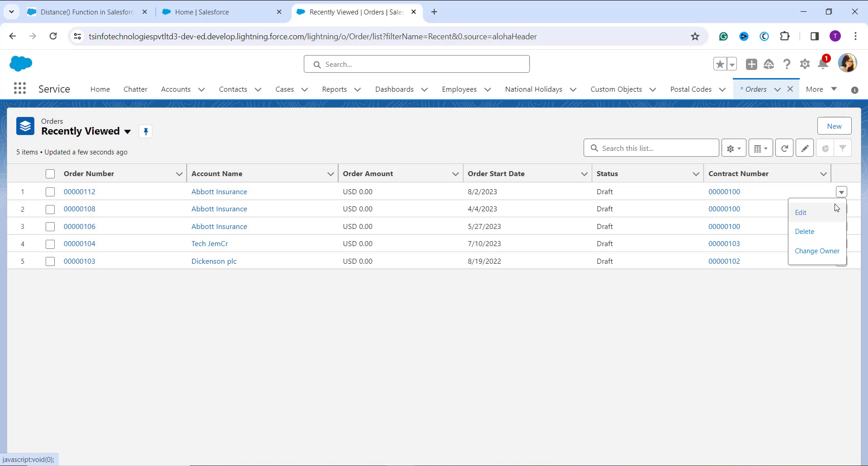
click(802, 220)
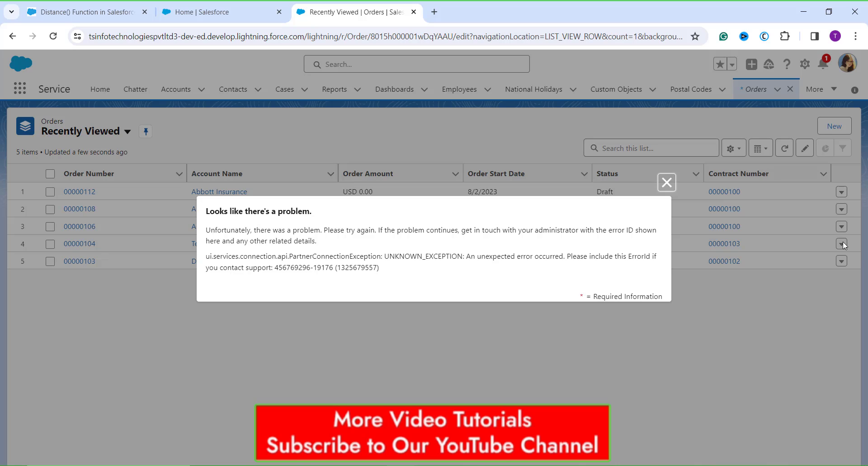
click(667, 183)
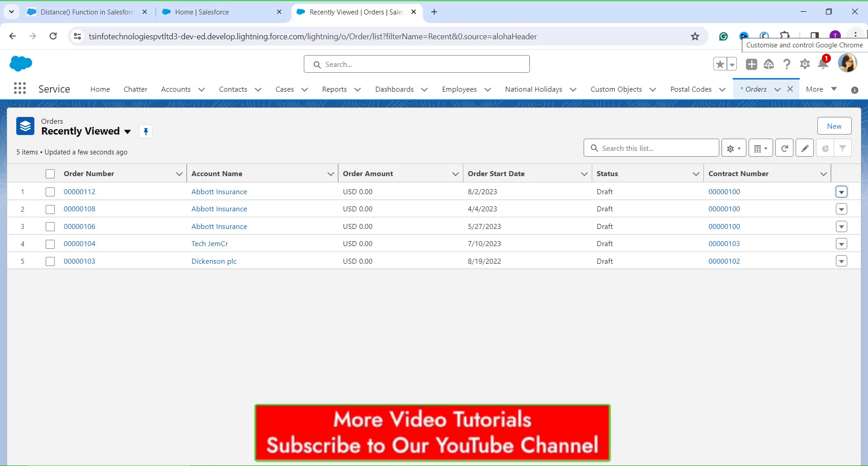
Switch to Salesforce Classic and open its Setup area
click(847, 63)
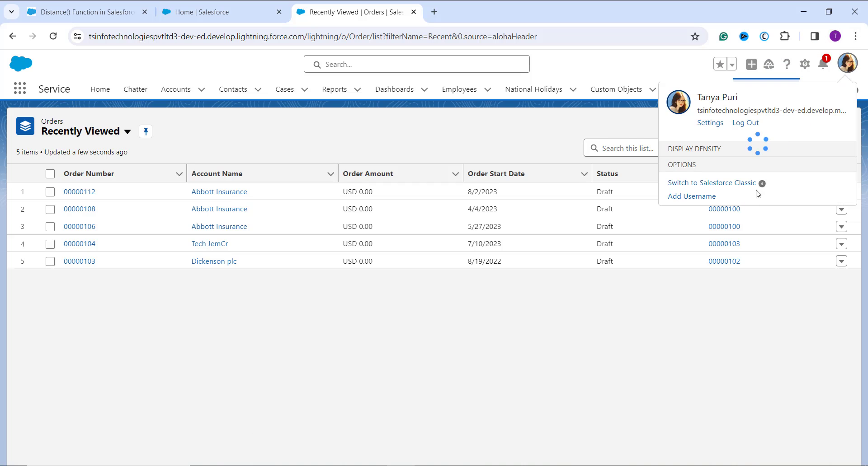
click(725, 233)
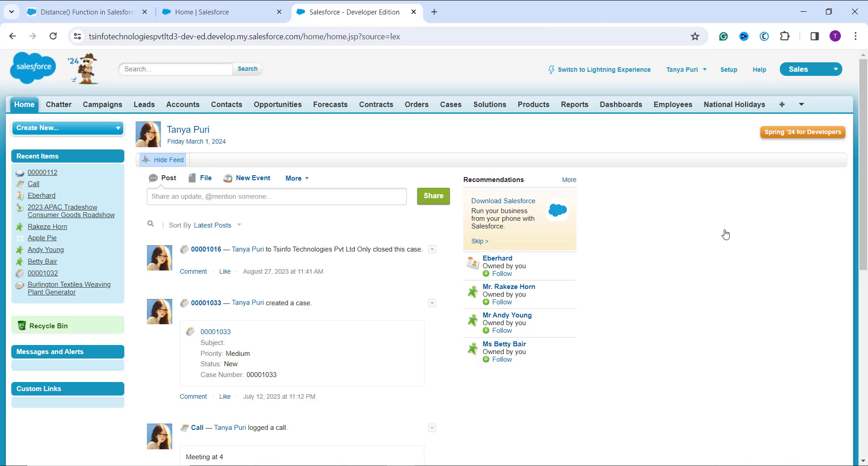
click(729, 70)
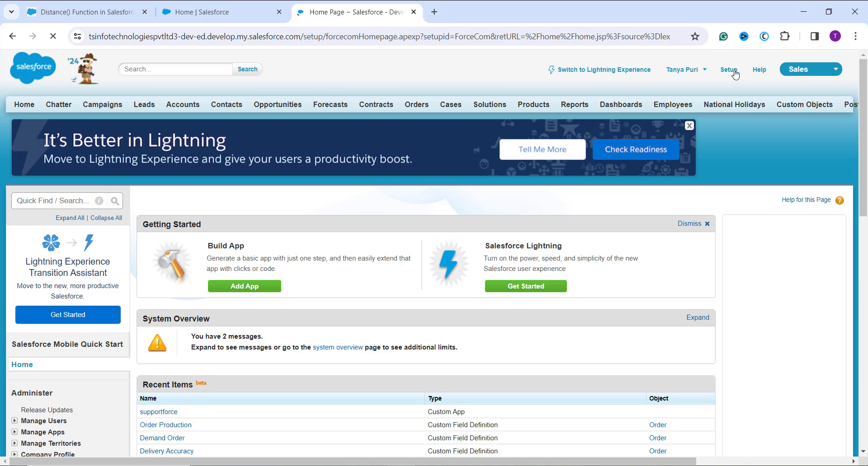
Open the Lead object's field list from the Customize settings
scroll(264, 274, down, 2)
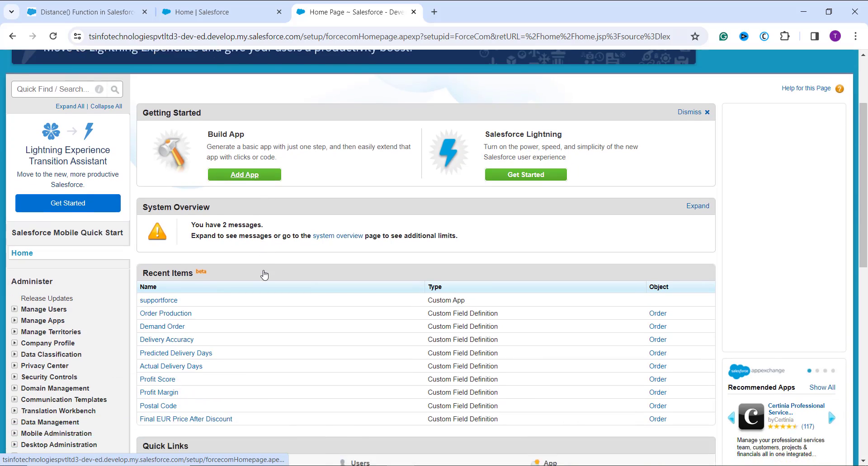
scroll(264, 275, down, 8)
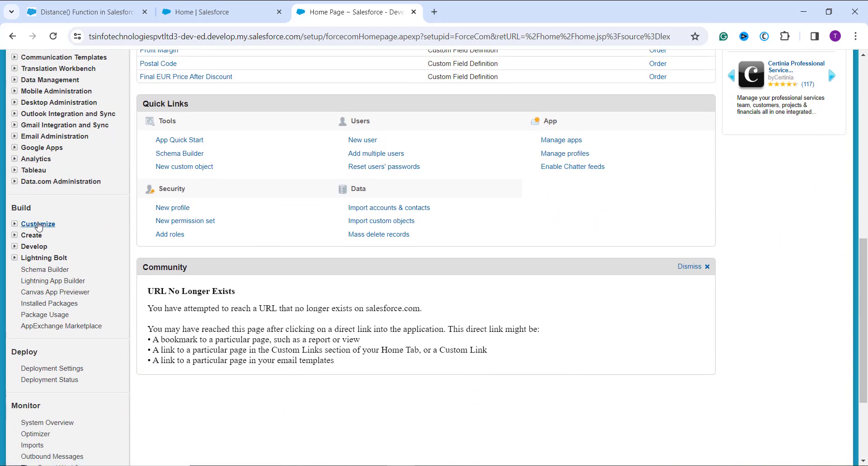
click(14, 224)
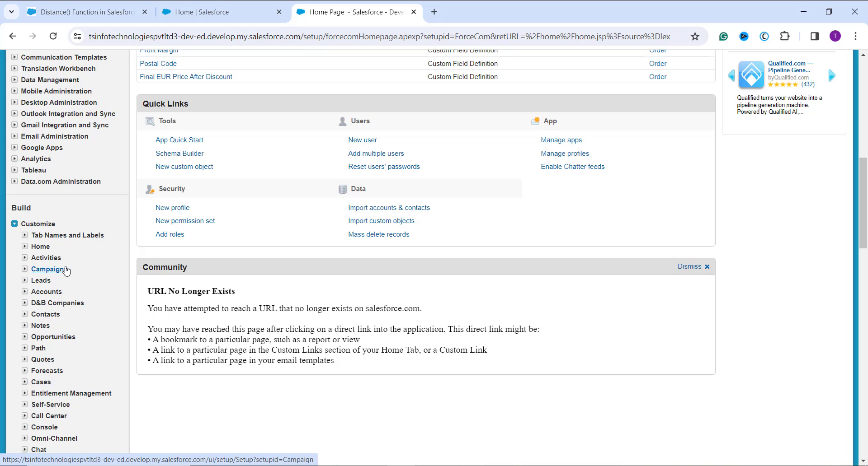
click(26, 282)
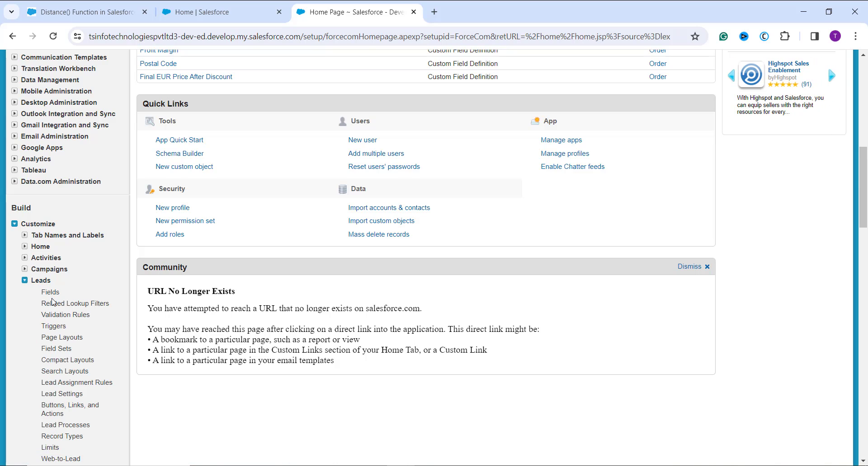
click(50, 295)
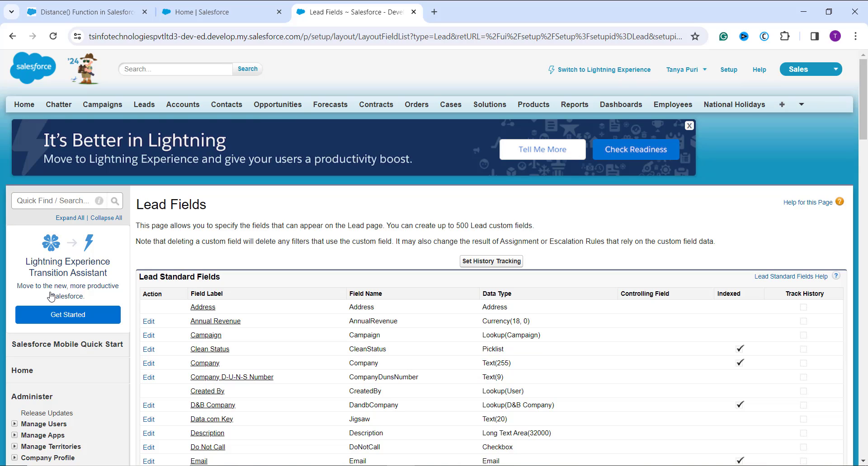
Start a new Lead custom field, choose Formula as its data type, and proceed to the output type
scroll(284, 325, down, 7)
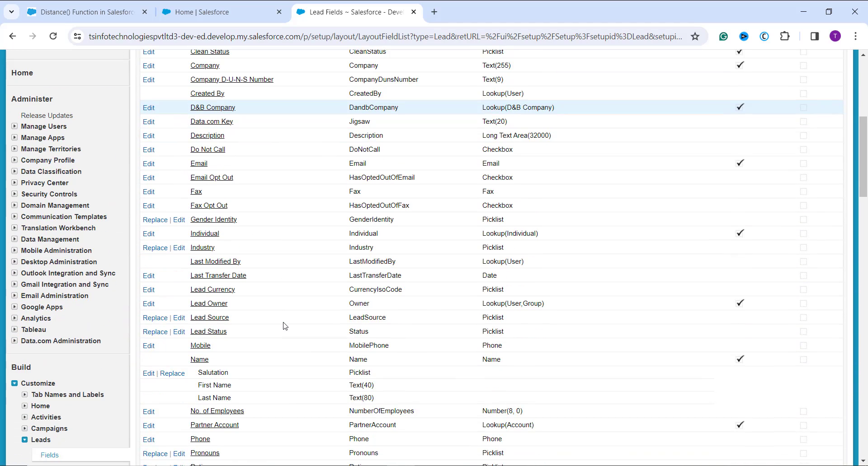
scroll(285, 326, down, 7)
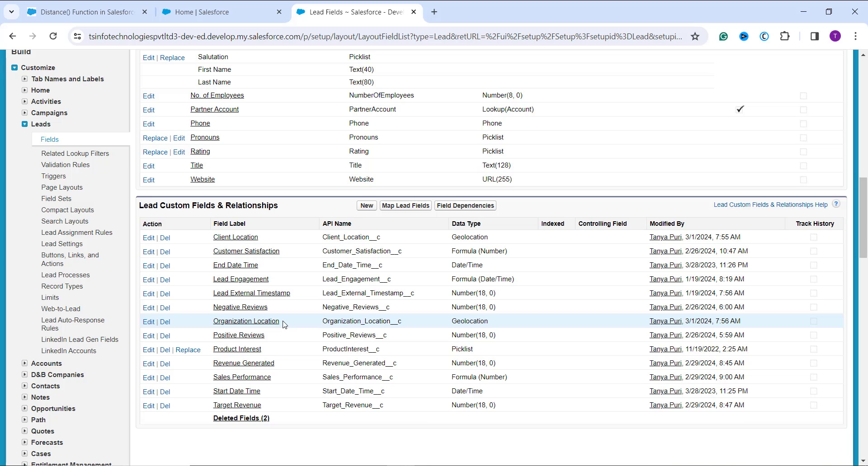
click(372, 210)
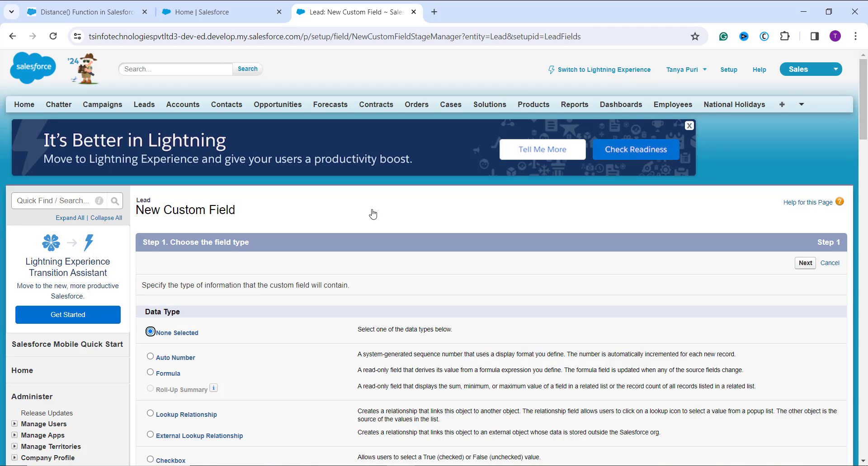
click(269, 334)
scroll(270, 334, down, 1)
scroll(270, 334, down, 1)
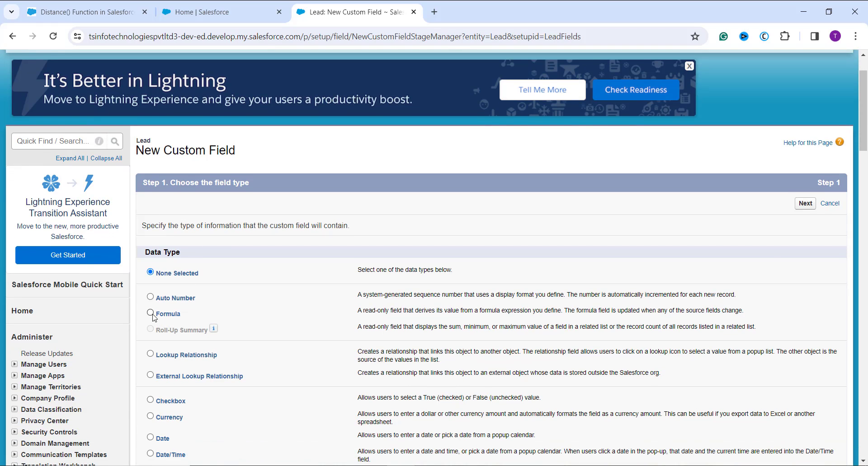
click(152, 315)
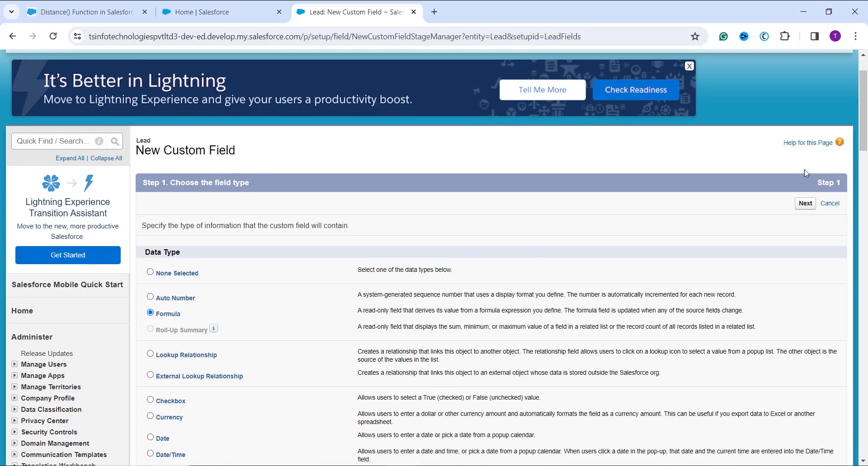
click(805, 203)
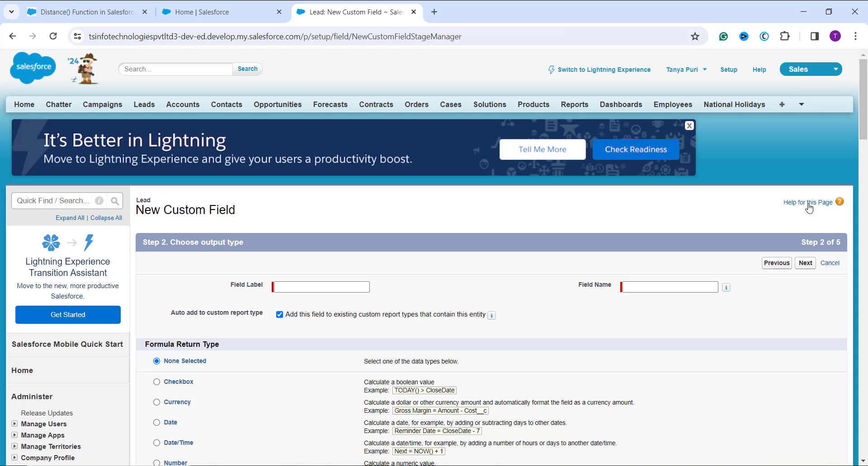
Label the new Lead field "Punctuality Probability" and let its field name fill in from the label
click(295, 287)
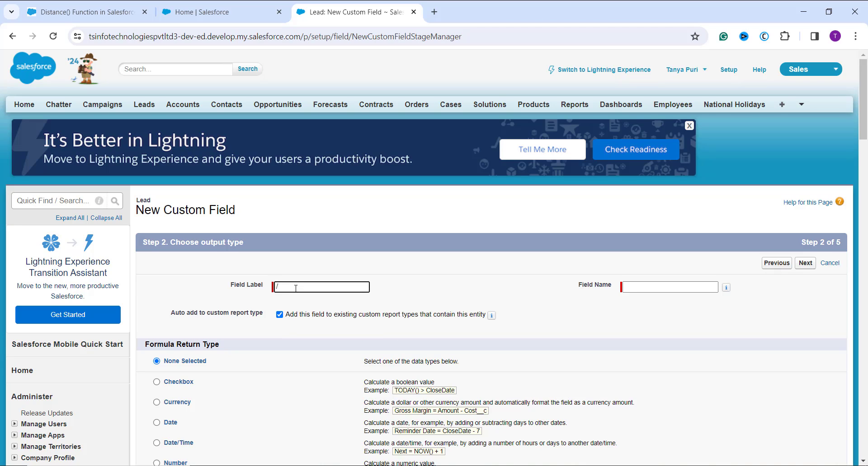
text(Oun)
key(ctrl+a)
text(Punctuality Probability)
click(545, 284)
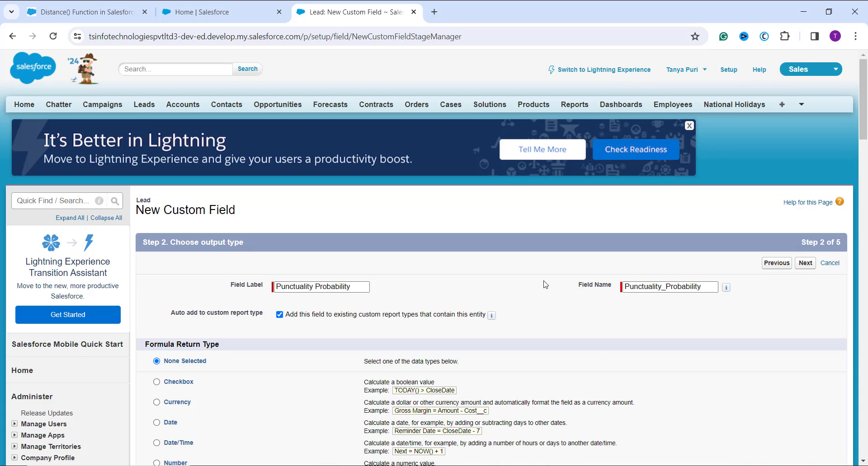
Choose Number with 2 decimal places as the formula return type, and proceed to the formula entry
scroll(545, 284, down, 1)
scroll(545, 284, down, 1)
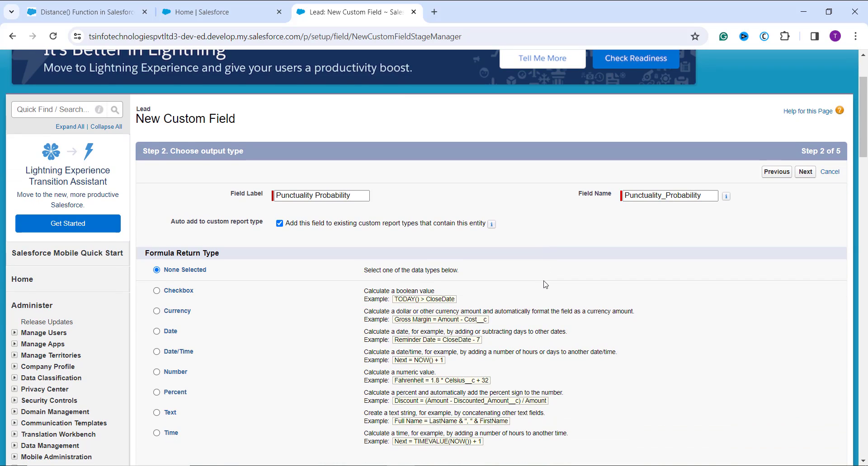
click(171, 374)
scroll(291, 342, down, 3)
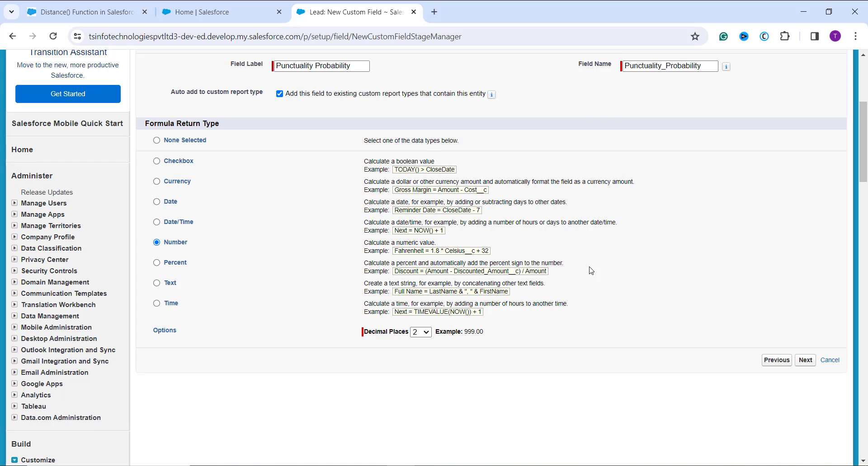
scroll(678, 249, up, 3)
click(808, 182)
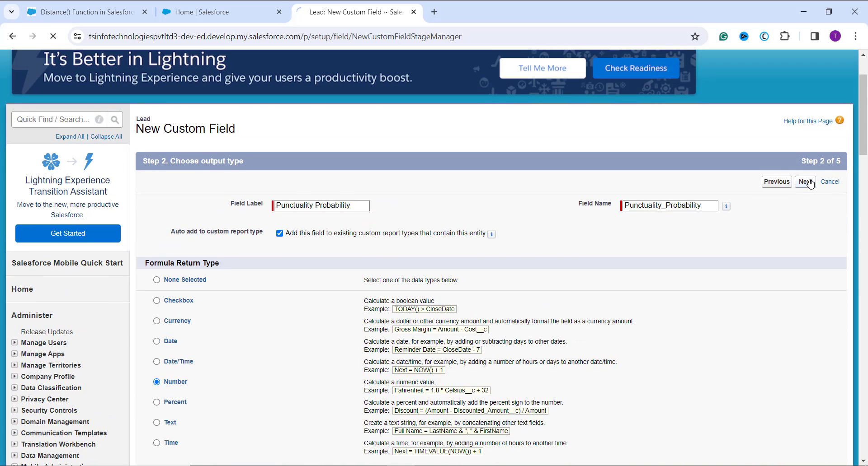
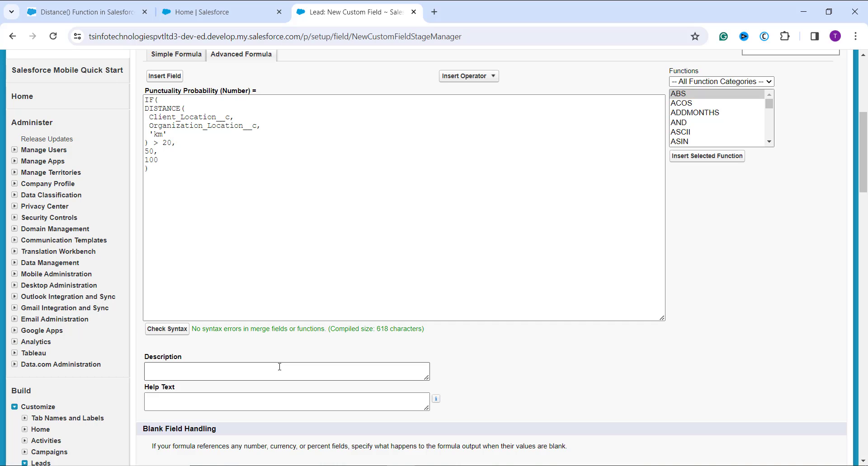
Accept the DISTANCE-based Punctuality Probability formula and proceed to field-level security
click(447, 288)
scroll(783, 345, up, 2)
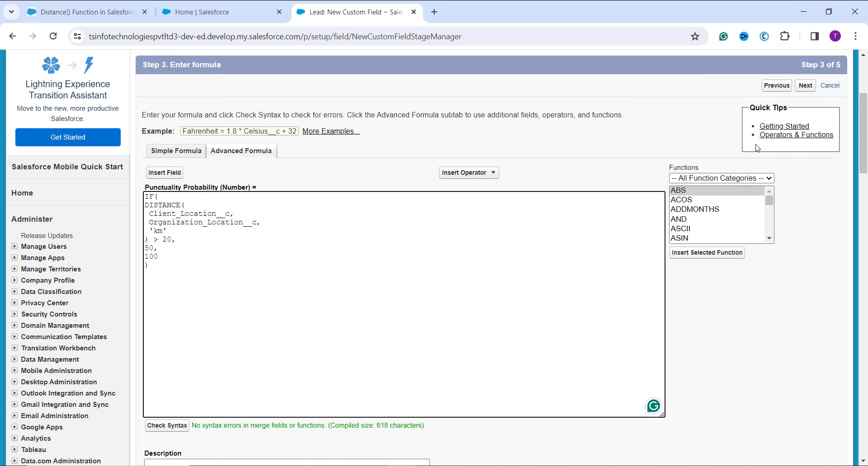
click(804, 87)
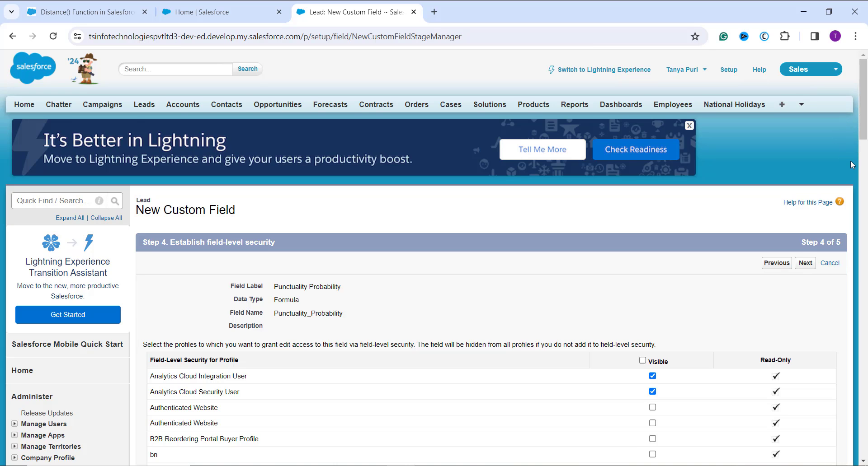
Keep the default profile visibility and all four Lead page layouts selected, and save the Punctuality Probability field
scroll(659, 273, down, 4)
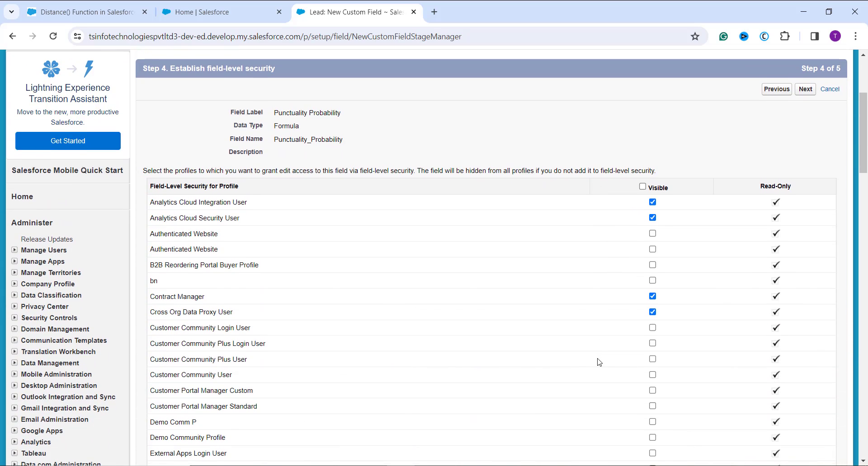
scroll(712, 337, down, 4)
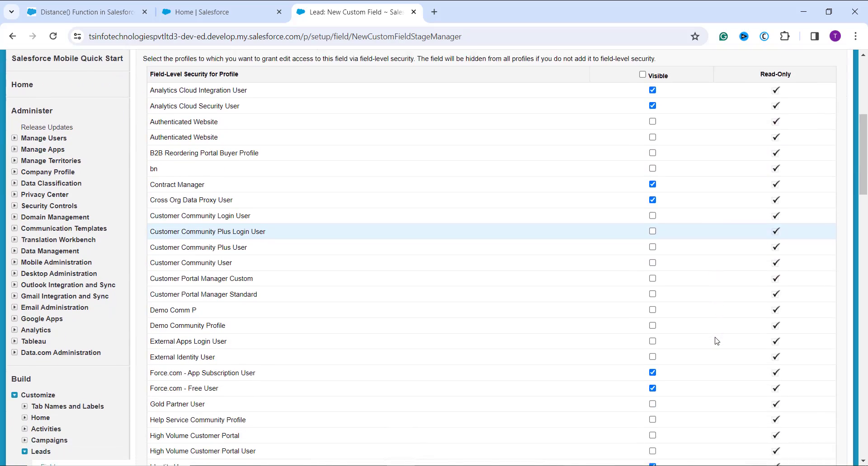
scroll(715, 341, down, 4)
scroll(716, 341, up, 10)
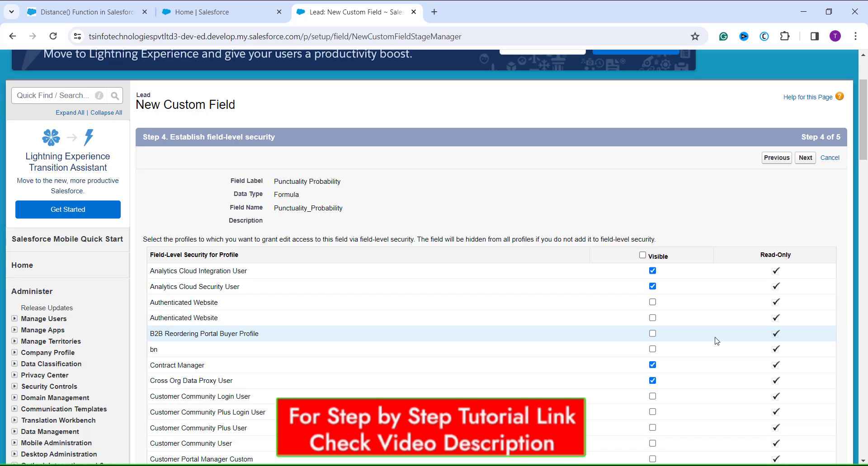
click(804, 158)
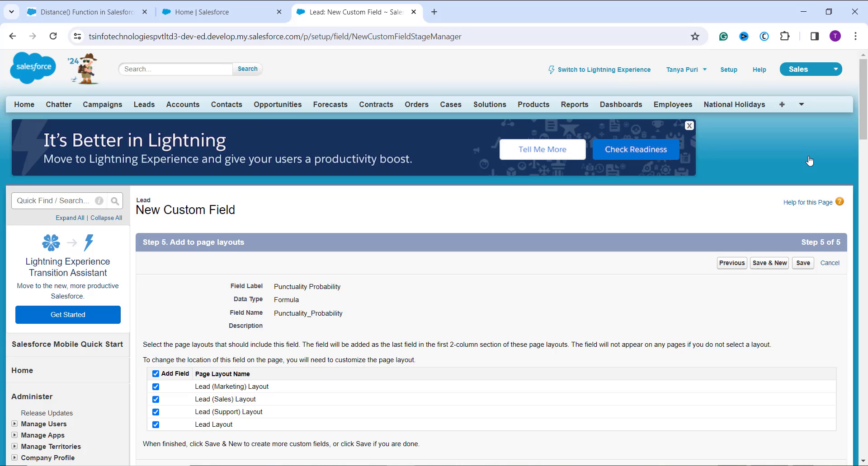
scroll(816, 260, down, 1)
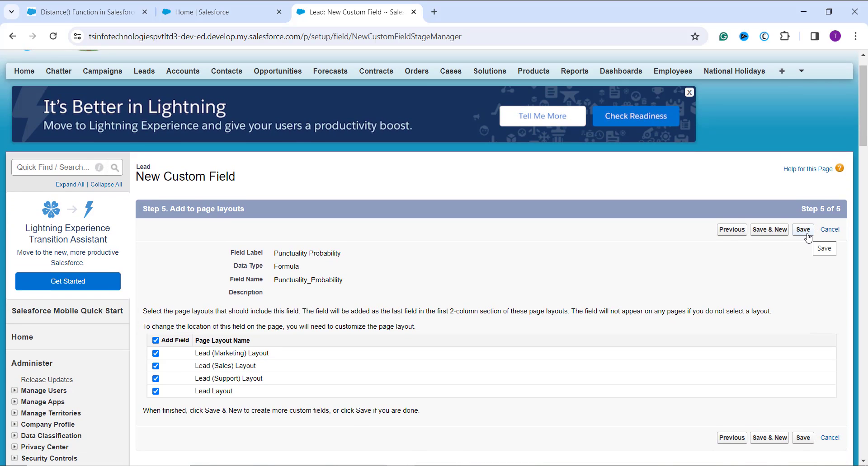
click(807, 234)
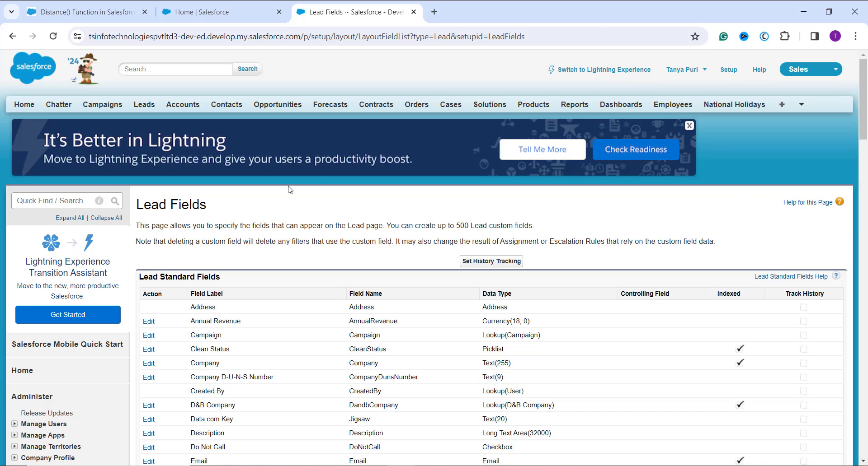
Open the first record in the Recent Leads list and start editing it
click(150, 105)
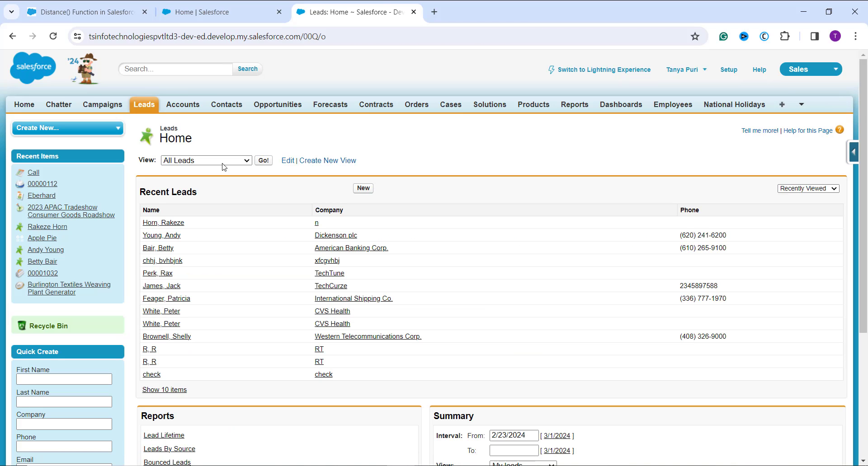
click(170, 223)
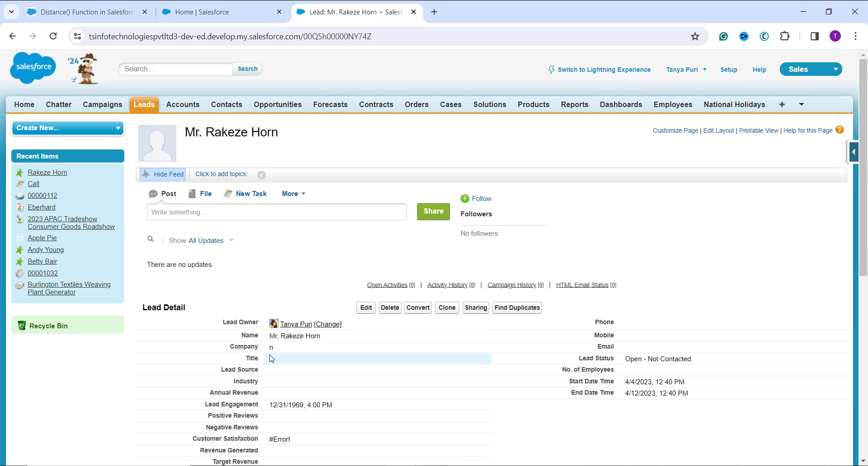
scroll(271, 358, down, 3)
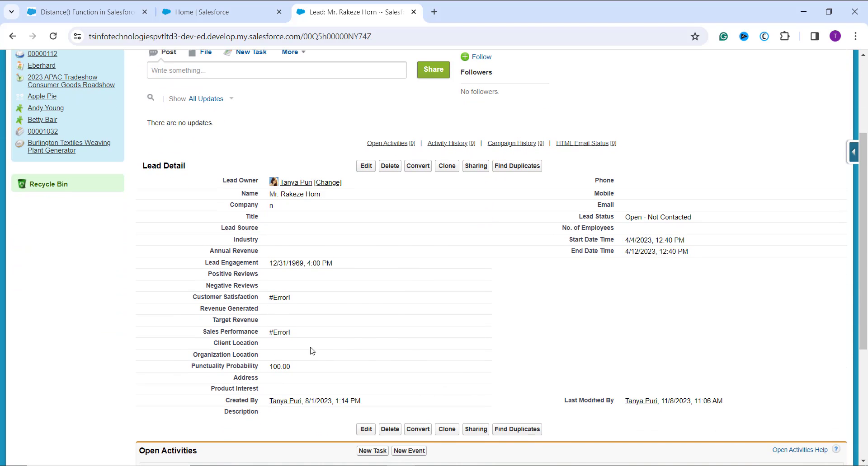
click(367, 168)
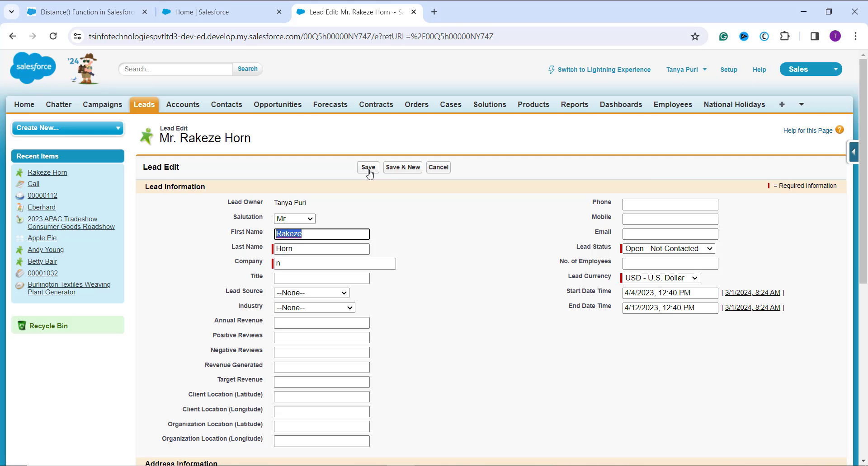
Enter 456 as the lead's Client Location latitude and 15.6 as its longitude
scroll(371, 295, down, 1)
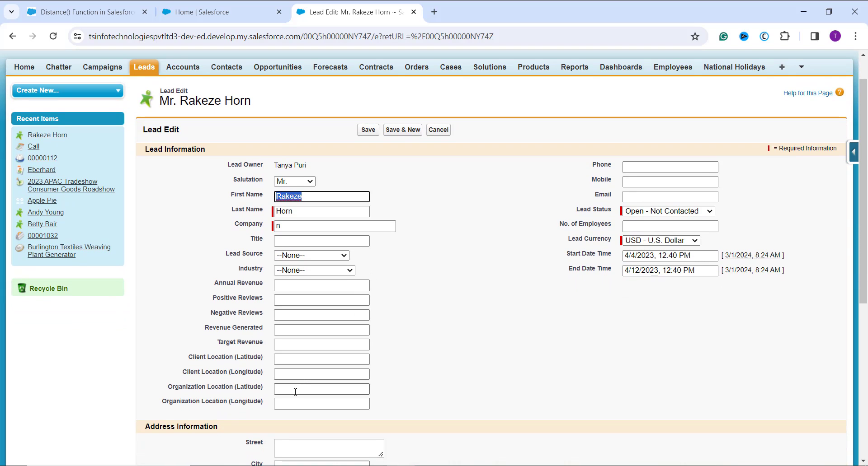
click(293, 359)
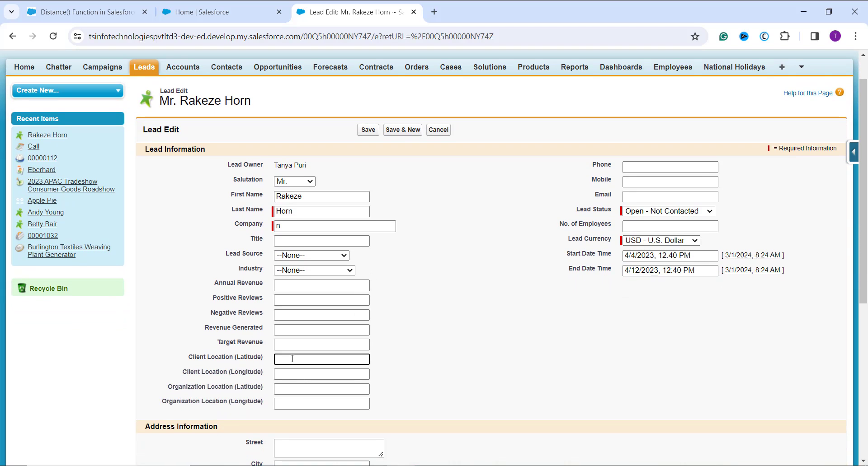
text(456)
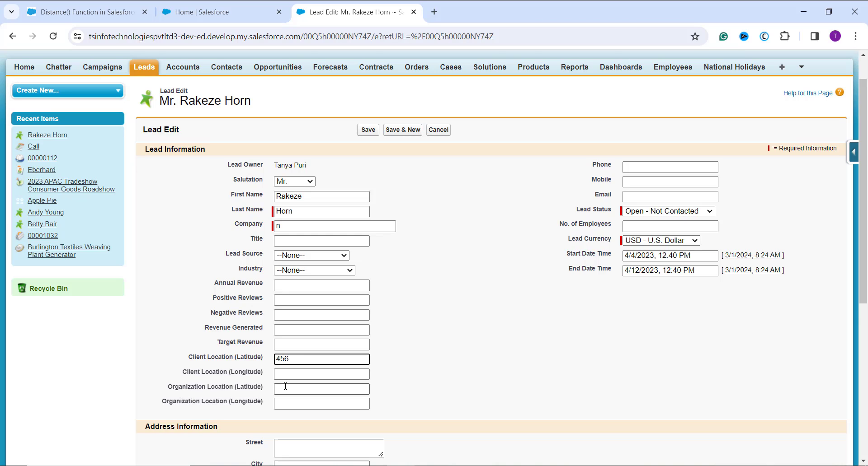
click(288, 371)
text(15.6)
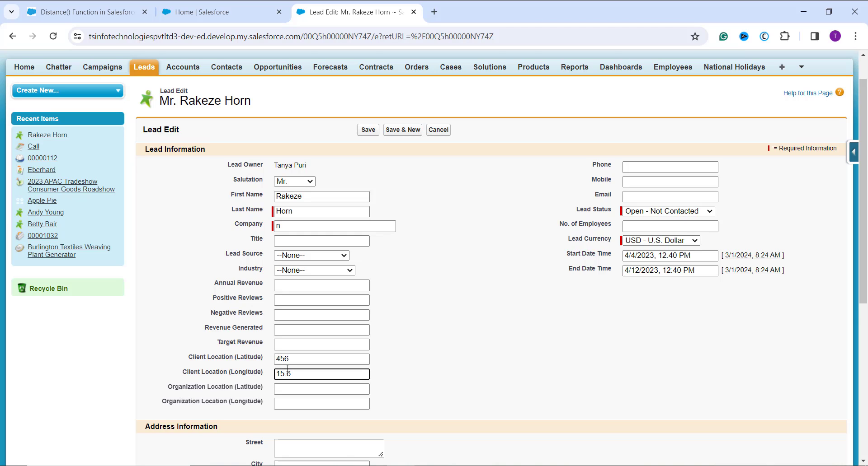
Enter Organization Location latitude 7895 and longitude 41.69, and try to save the lead
click(282, 390)
text(7895)
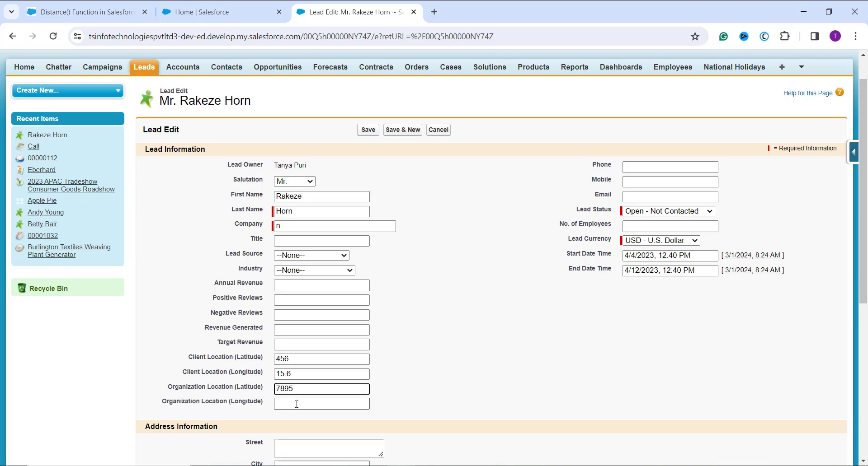
click(295, 406)
text(41)
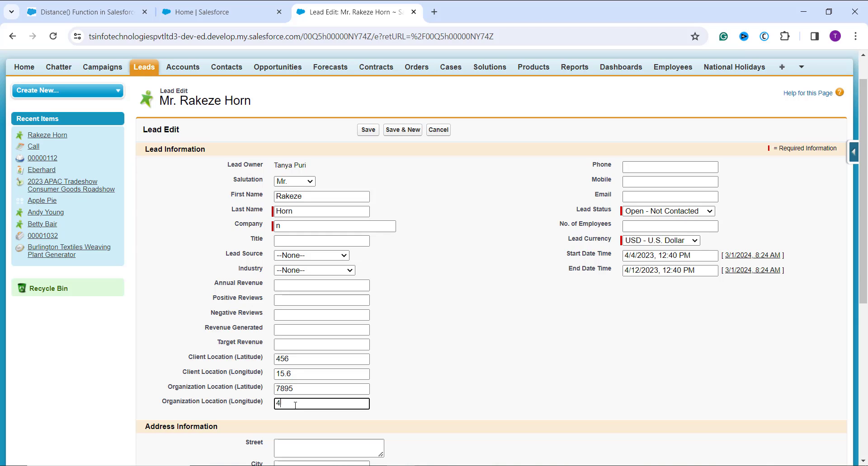
text(.69)
click(367, 130)
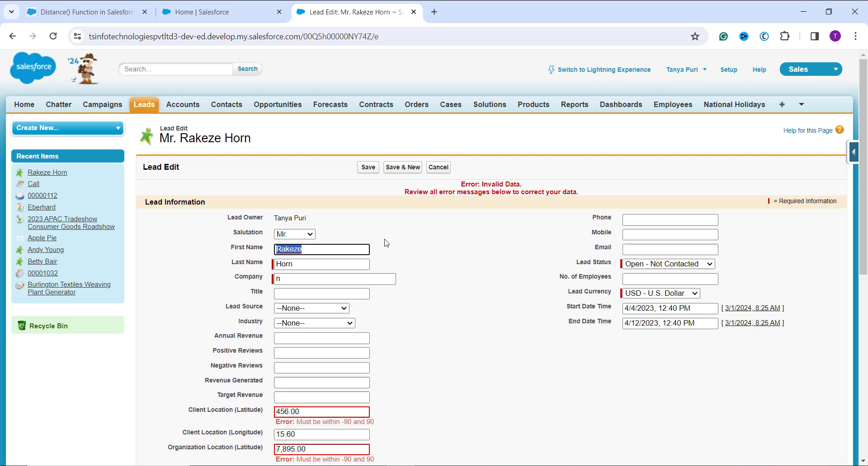
Replace the lead's Client Location latitude with 75
scroll(384, 242, down, 2)
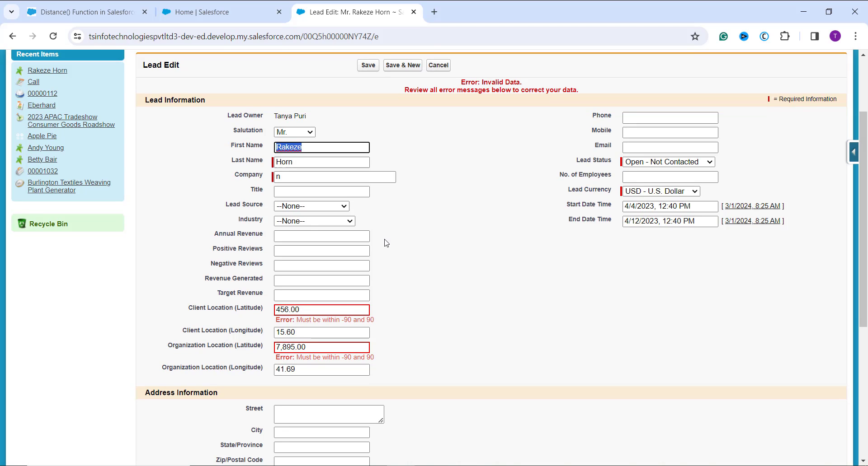
click(306, 312)
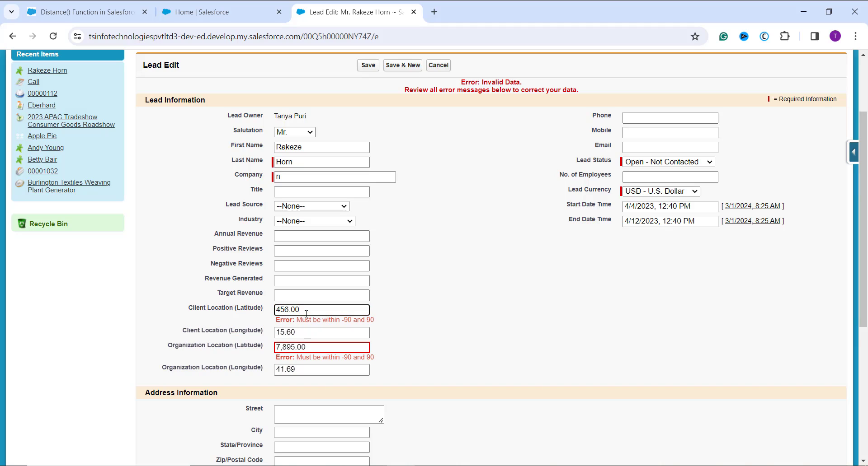
key(BackSpace)
key(BackSpace)
key(BackSpace)
key(BackSpace)
key(BackSpace)
key(BackSpace)
text(75)
Replace the Organization Location longitude with -5.98 and try to save the lead
click(297, 370)
key(BackSpace)
key(BackSpace)
key(BackSpace)
key(BackSpace)
key(BackSpace)
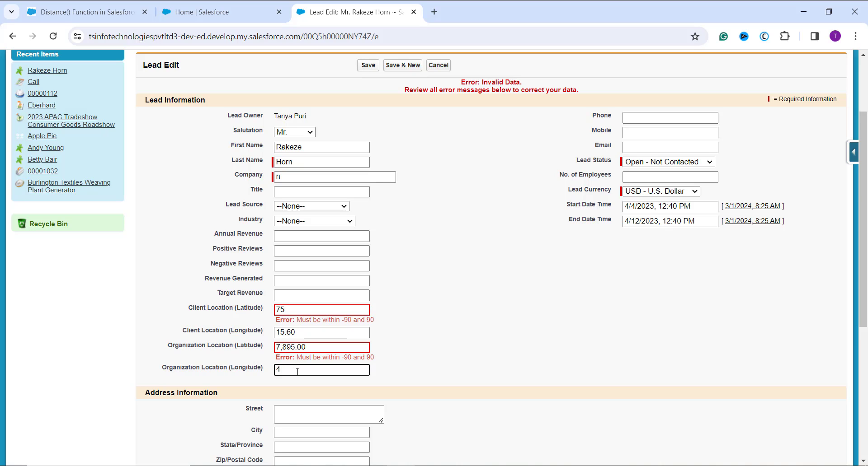
text(-5.98)
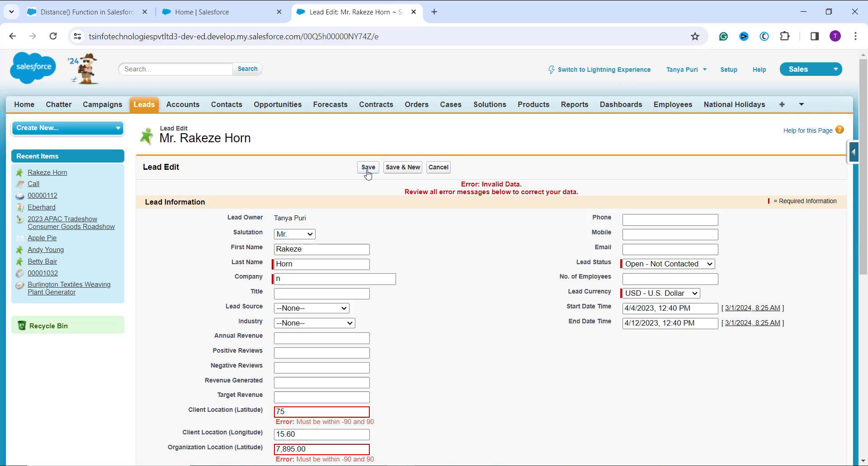
click(368, 169)
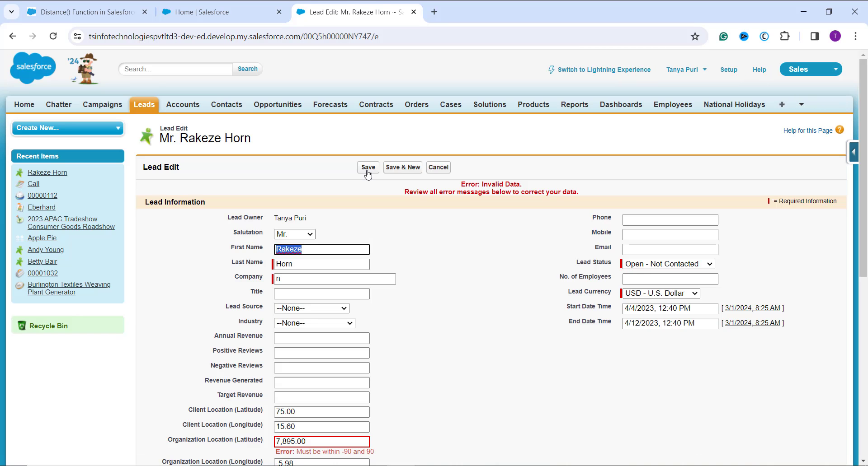
Replace the Organization Location latitude with 59.6, save the lead, and check its Punctuality Probability
scroll(368, 174, down, 2)
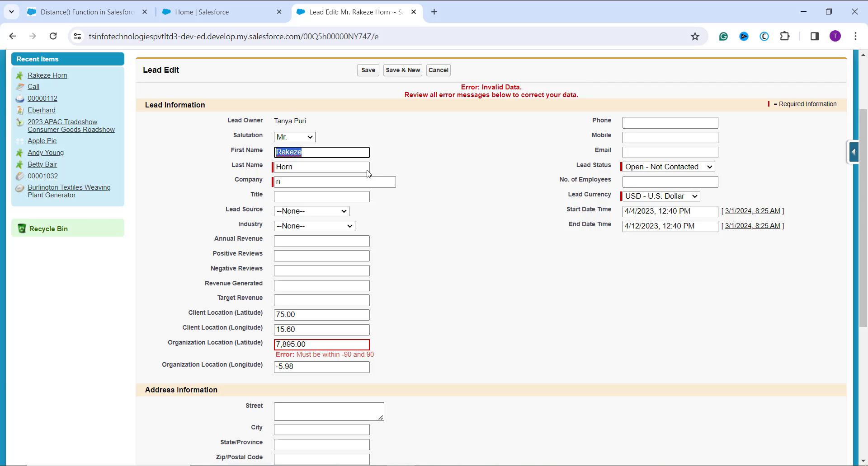
click(320, 346)
key(BackSpace)
key(BackSpace)
key(BackSpace)
key(BackSpace)
key(BackSpace)
key(BackSpace)
key(BackSpace)
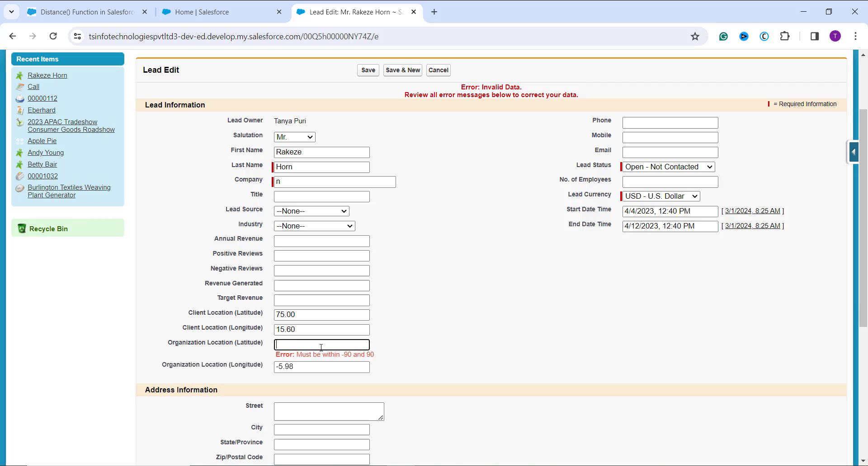
text(591)
text(6)
scroll(401, 294, up, 2)
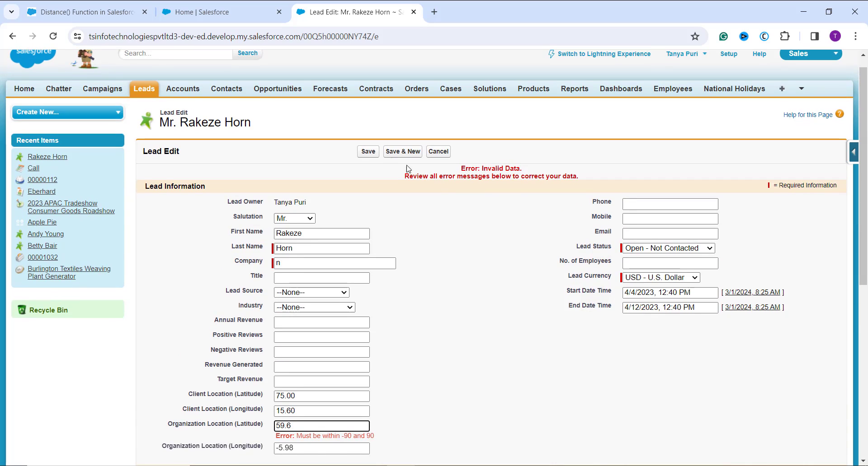
click(369, 152)
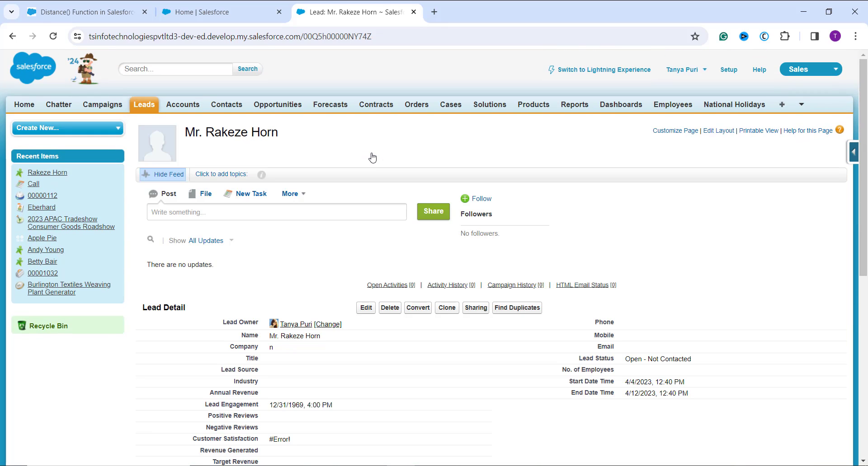
scroll(371, 157, down, 5)
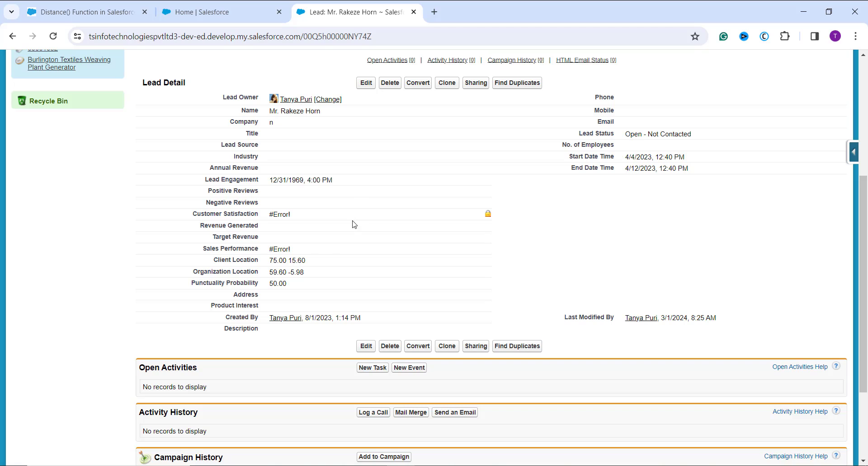